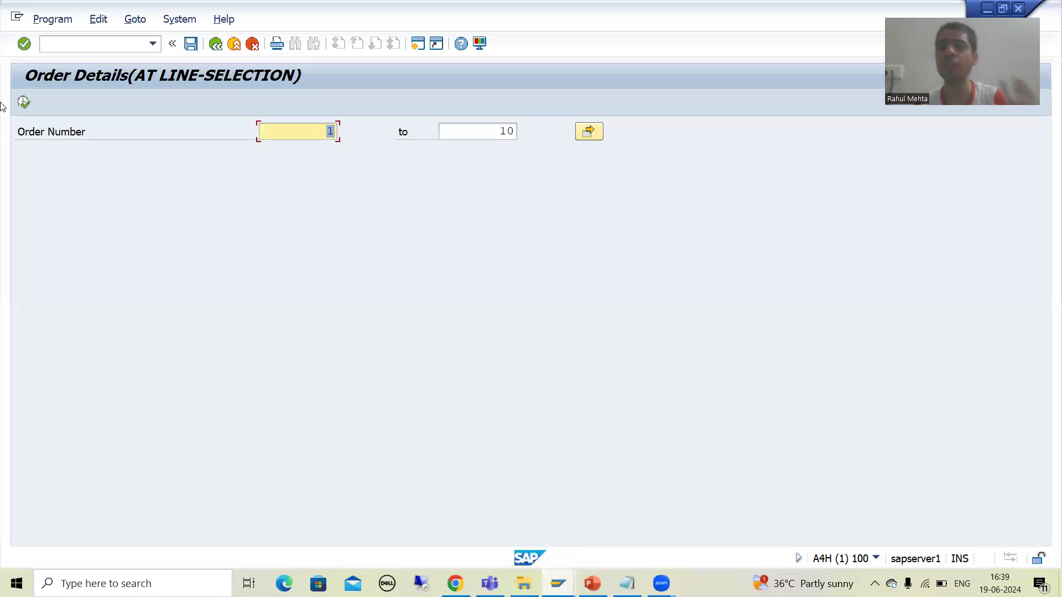
Open transaction SE38 and execute the program ZINTERACTIVE_CLASSICAL_REP.
left_click(57, 44)
type("/nse38")
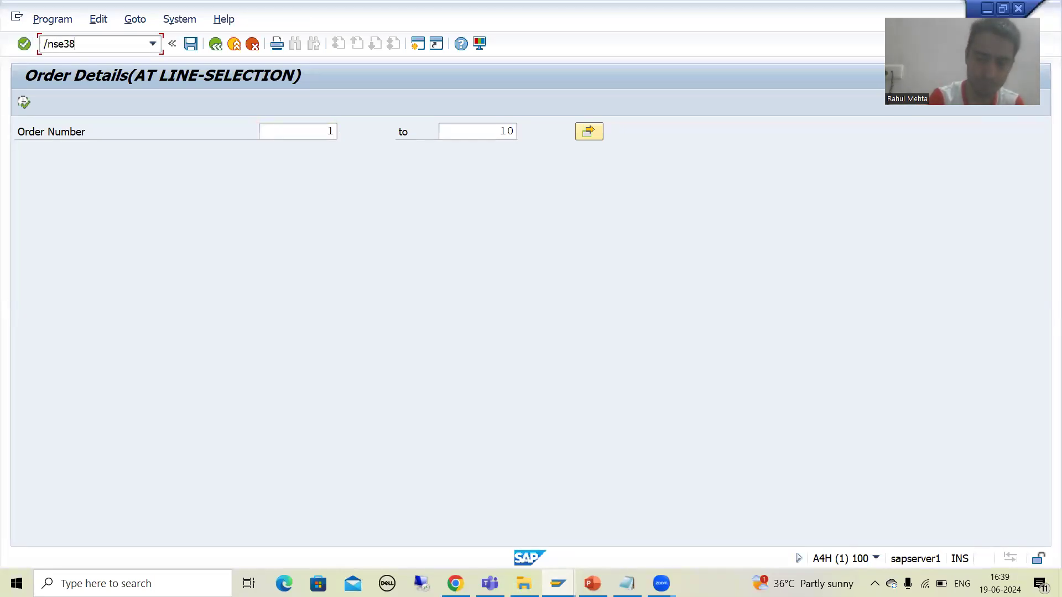
key("Return")
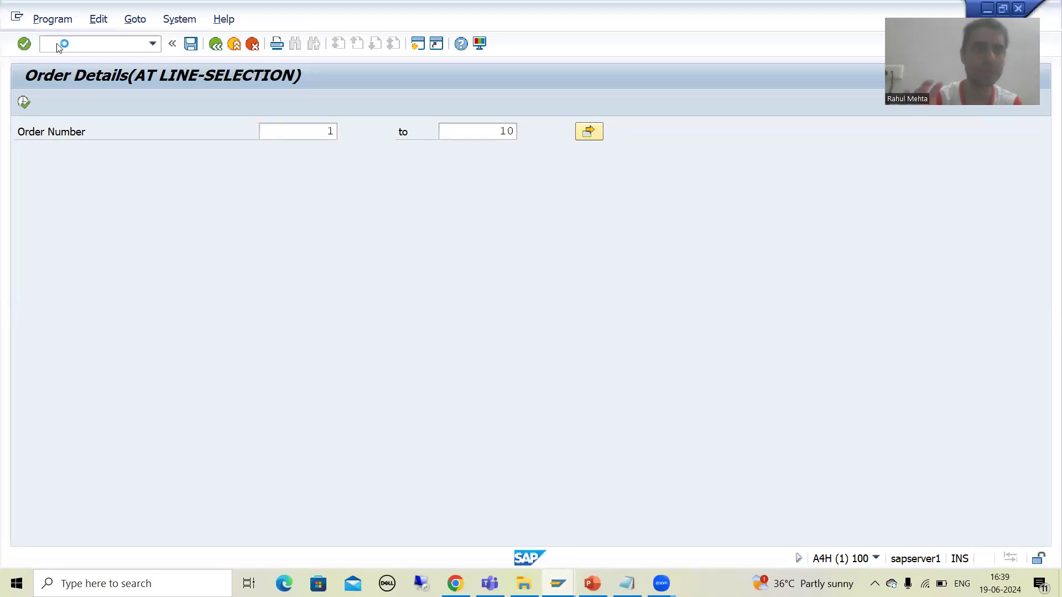
left_click(162, 172)
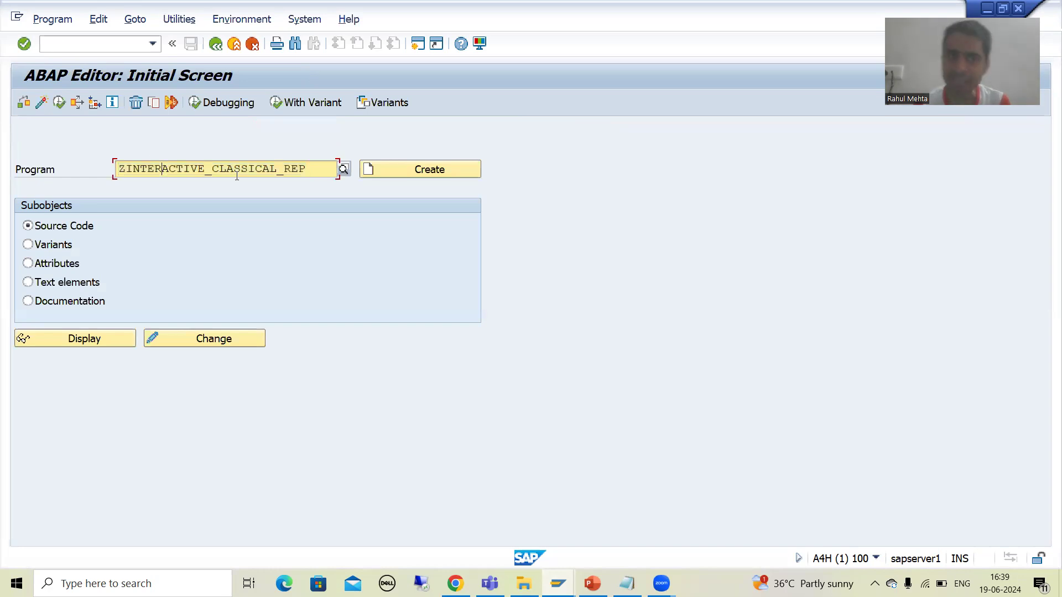
left_click(59, 103)
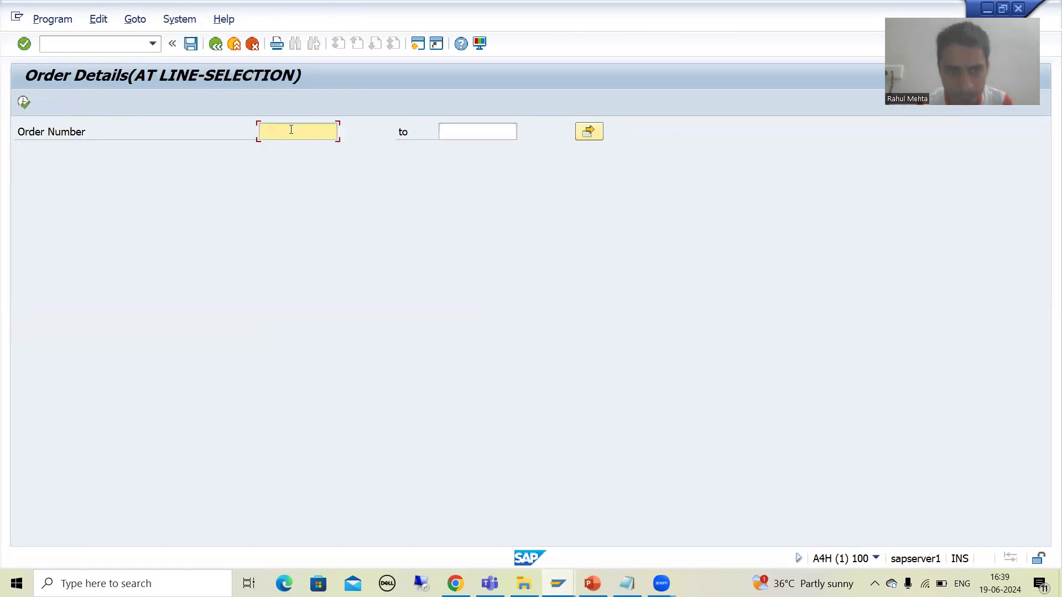
Set the Order Number selection range from 1 to 10.
type("1")
key("Tab")
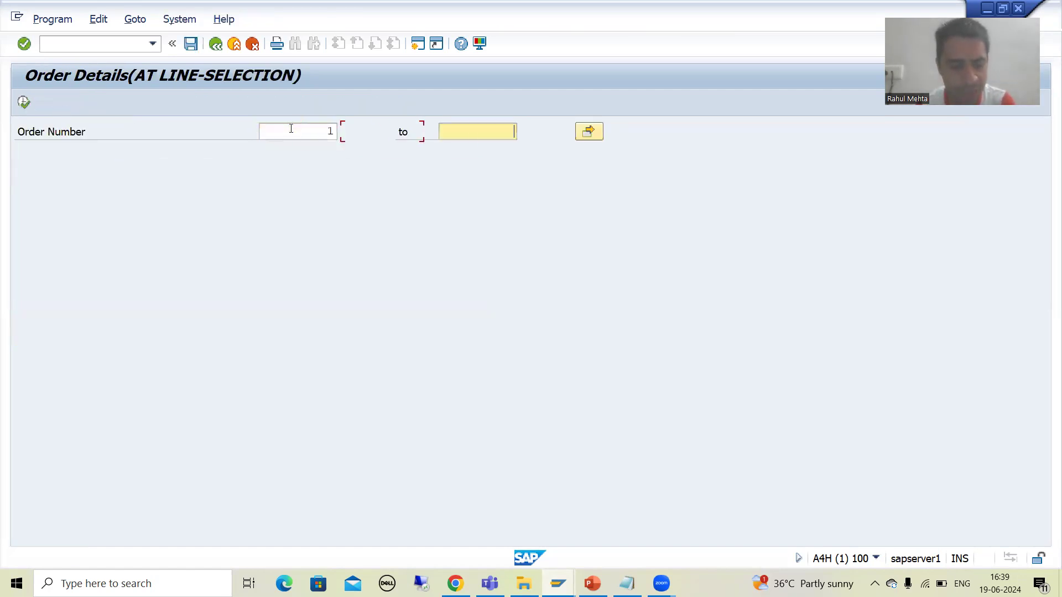
type("10")
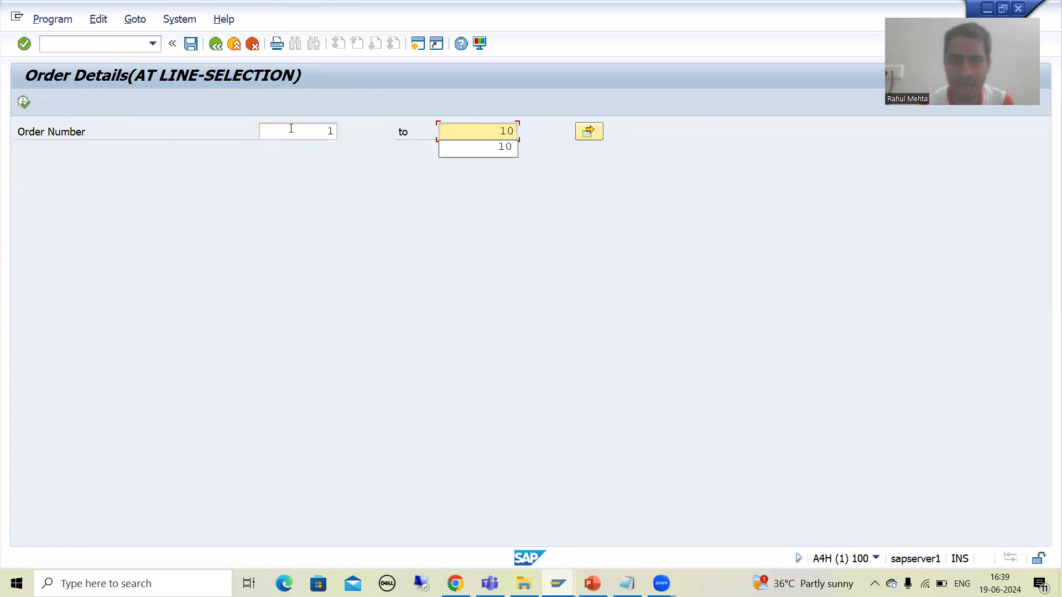
left_click(299, 135)
left_click(475, 134)
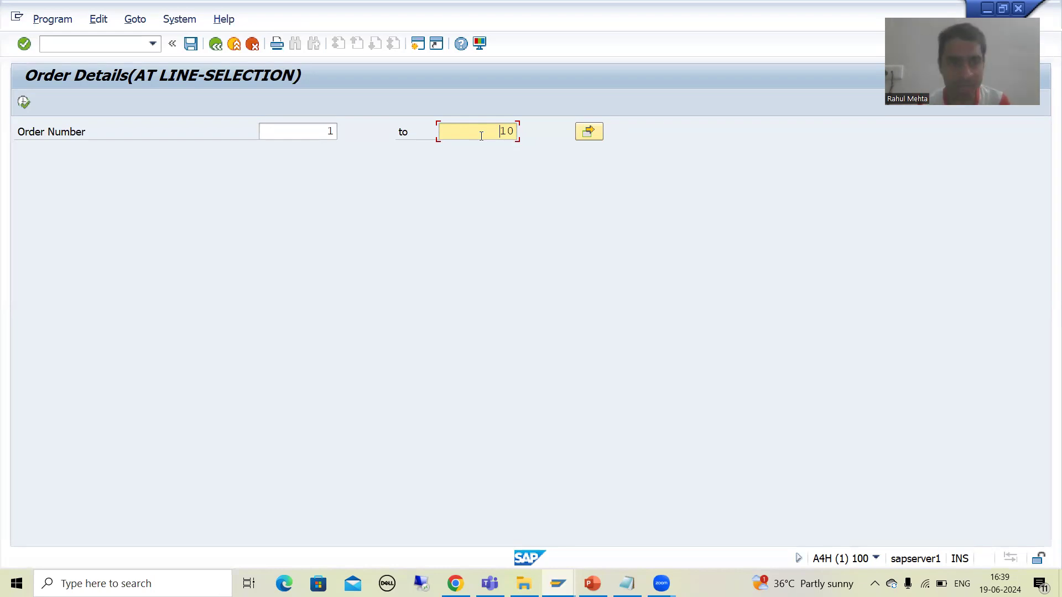
Save the selection as variant VAR1 with the description "Order Number 1 to 10" and check the report's variant catalog.
left_click(199, 63)
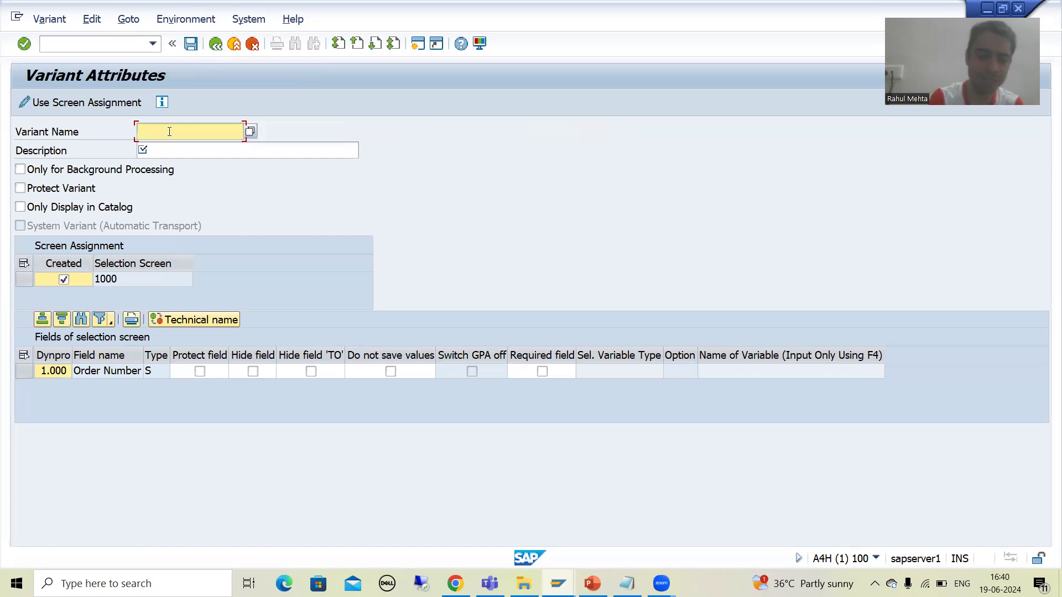
type("VAR1")
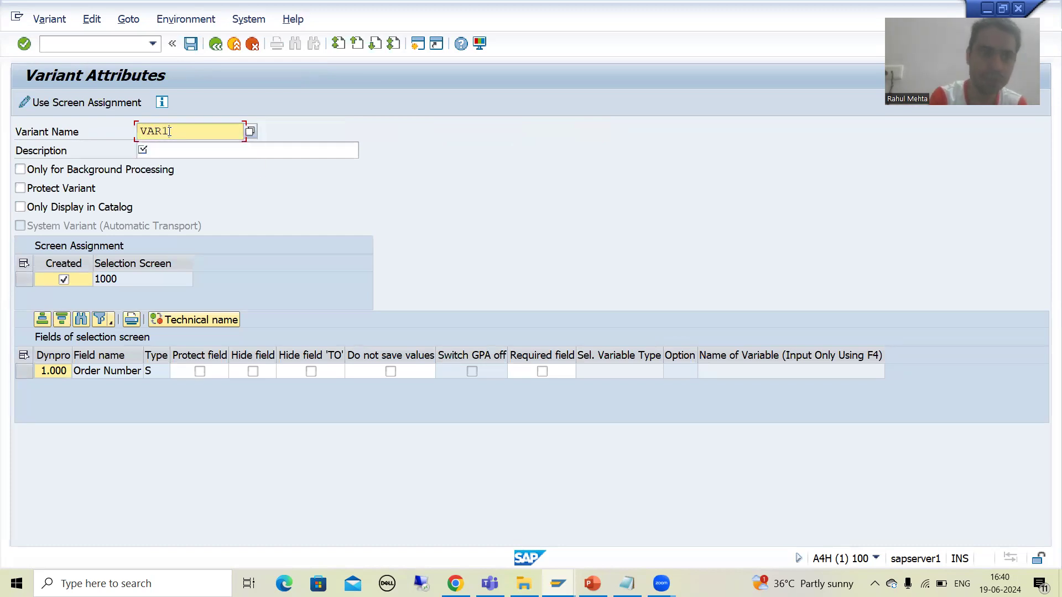
key("Tab")
key("Down")
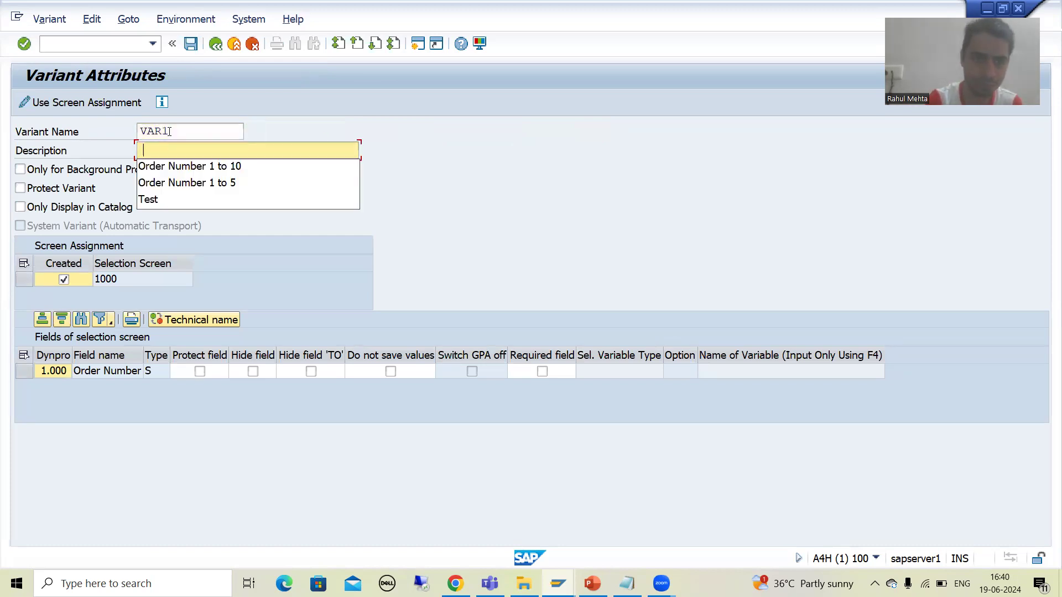
key("Down")
key("Return")
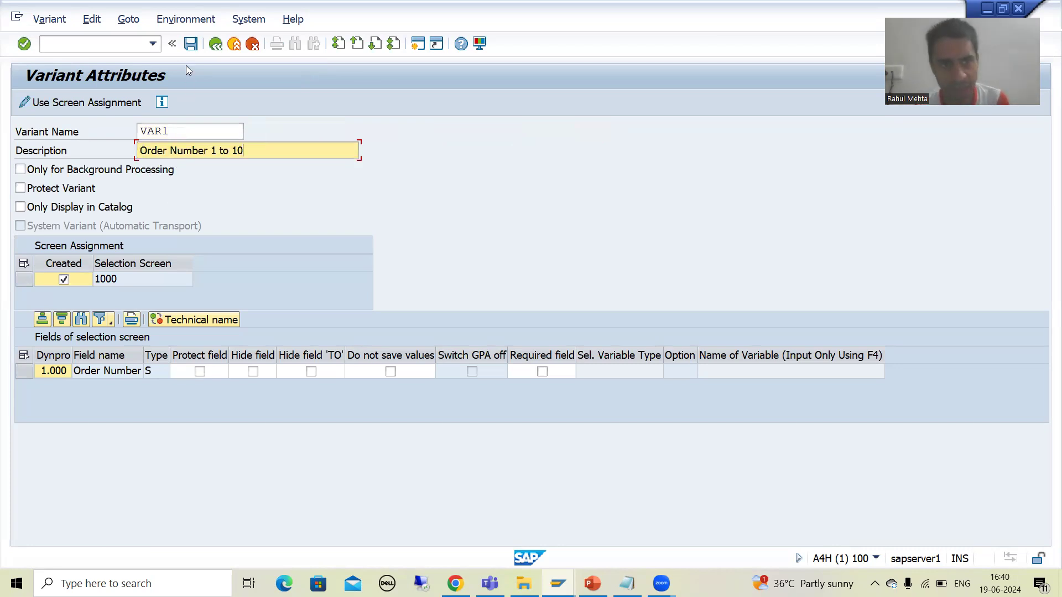
key("ctrl+s")
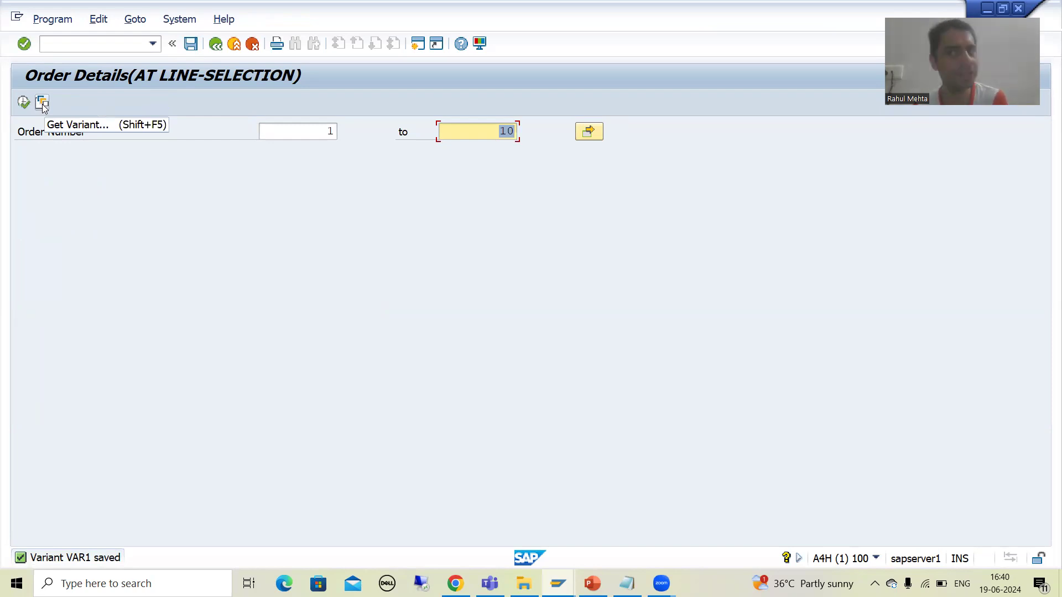
left_click(43, 102)
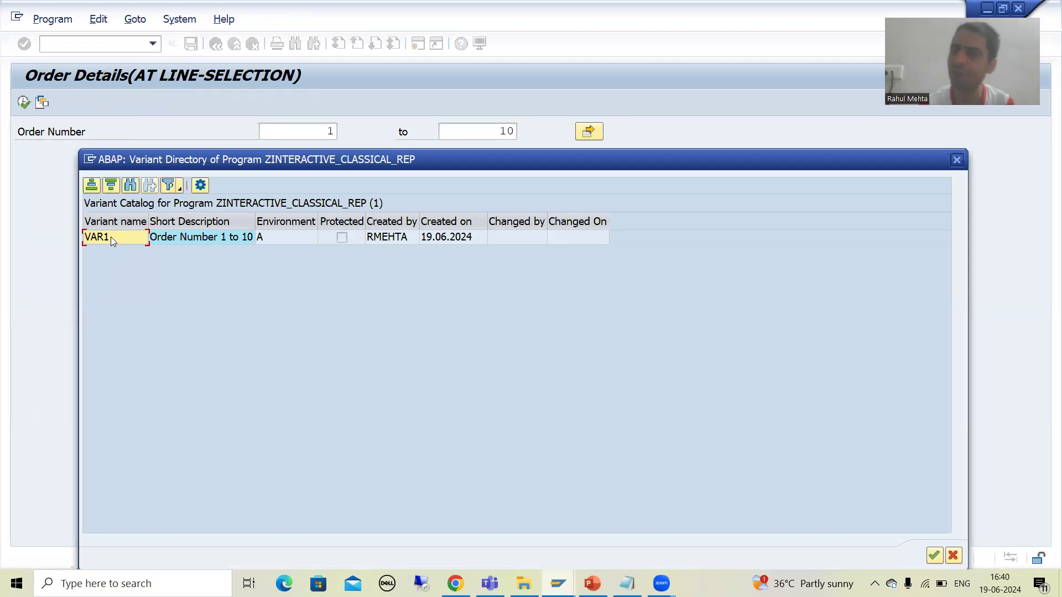
left_click(959, 163)
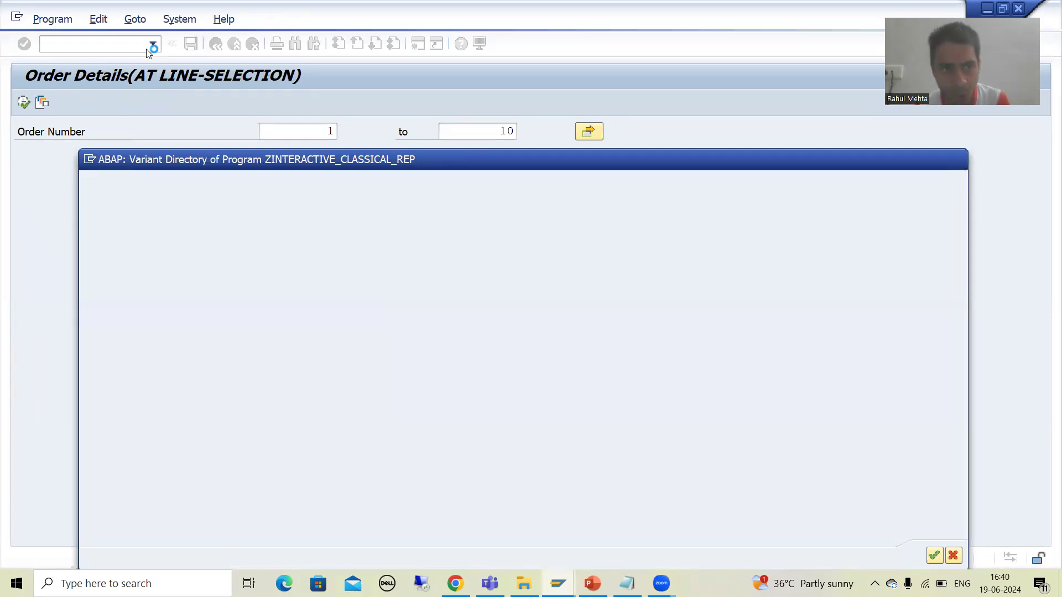
Run ZINTERACTIVE_CLASSICAL_REP again from transaction SE38 and load variant VAR1 into its selection screen.
type("/nse38")
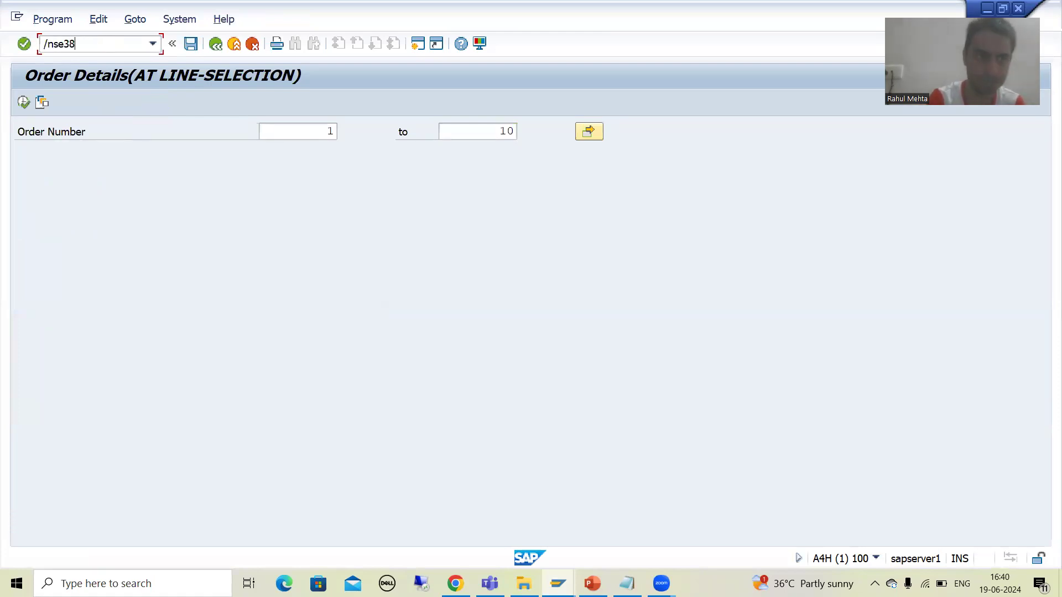
key("Return")
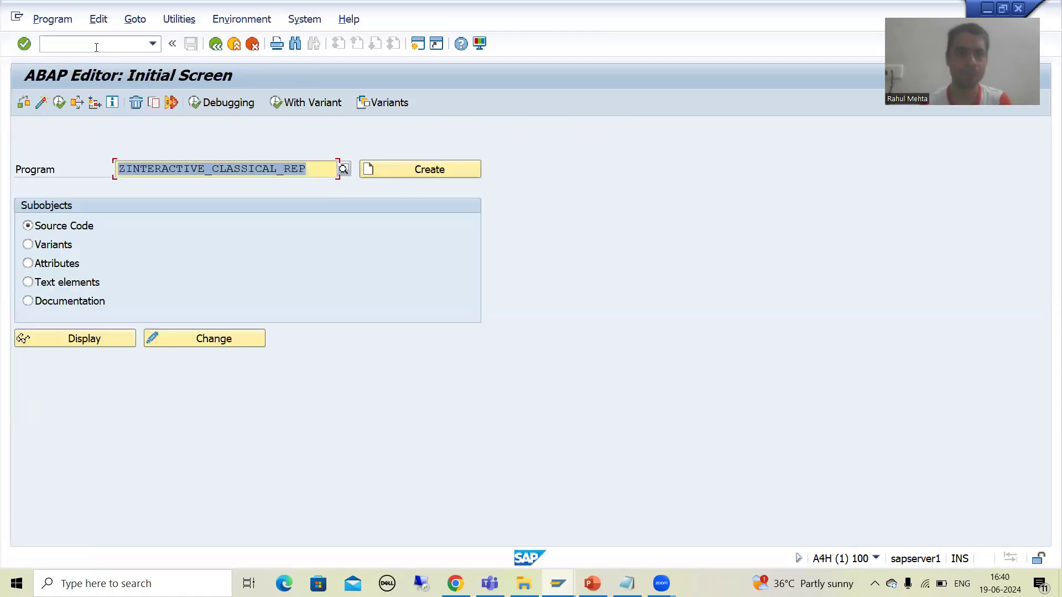
left_click(61, 106)
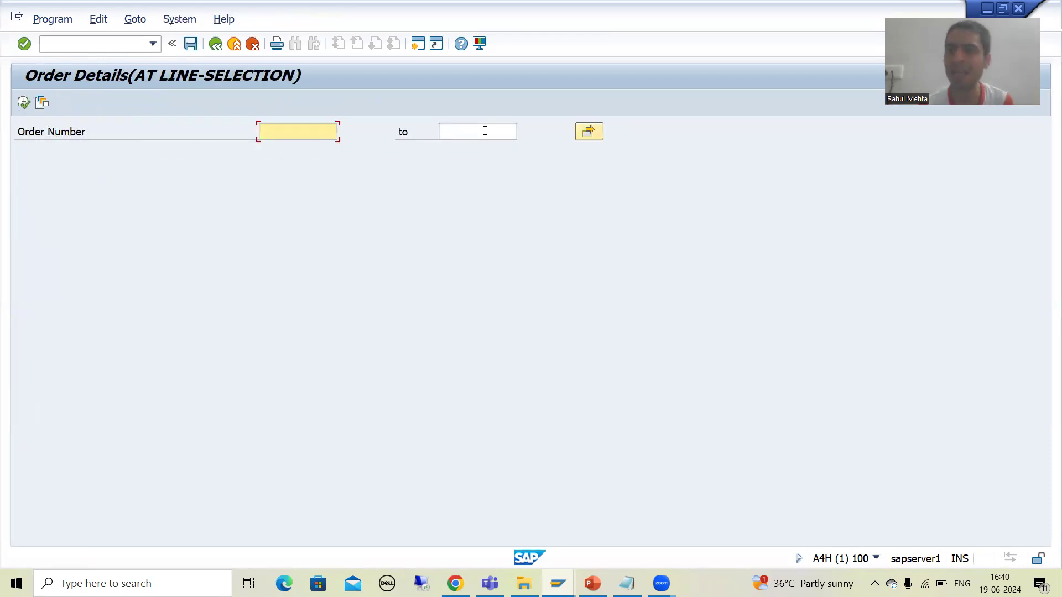
left_click(43, 104)
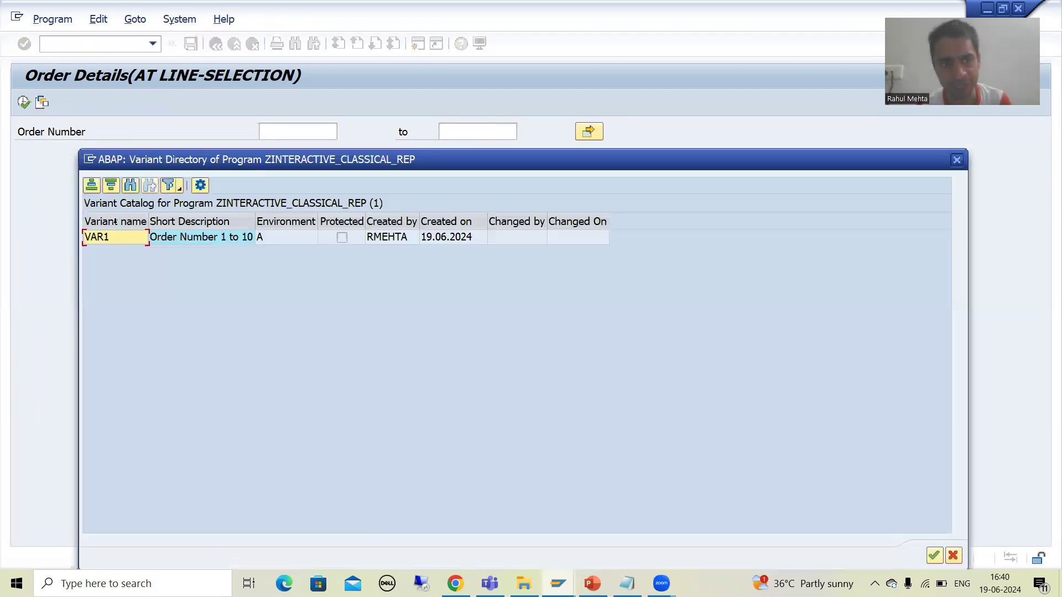
double_click(126, 238)
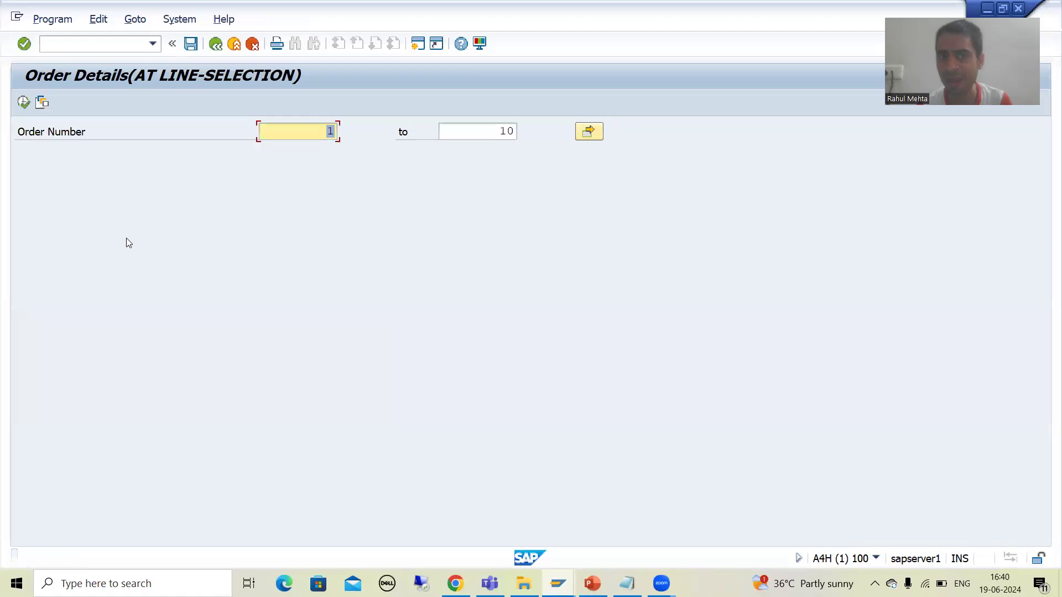
left_click(494, 135)
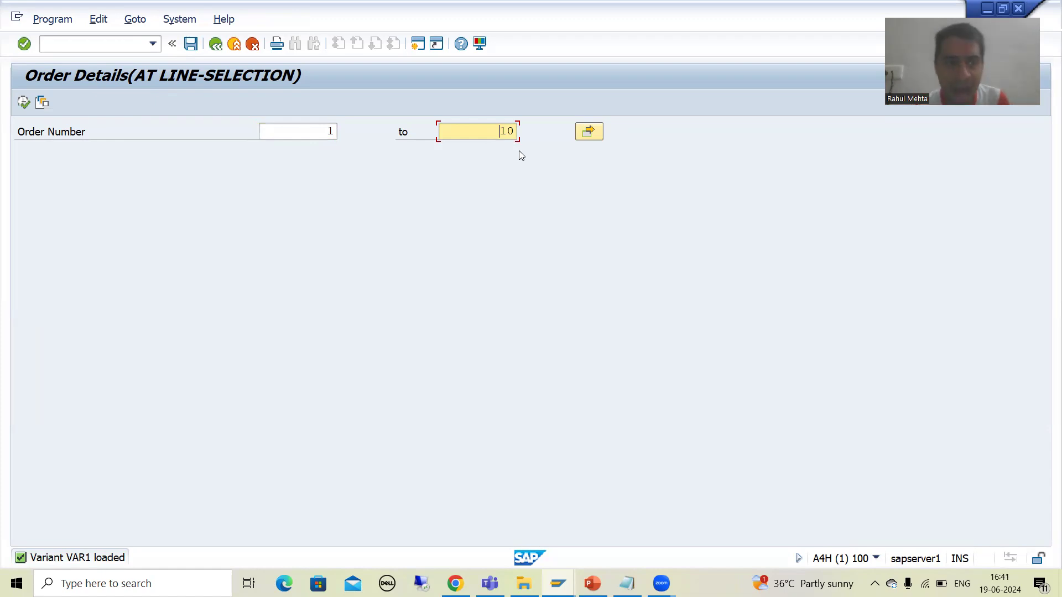
Review the variant catalog, close it, and set the upper limit of the Order Number range to 5.
left_click(42, 106)
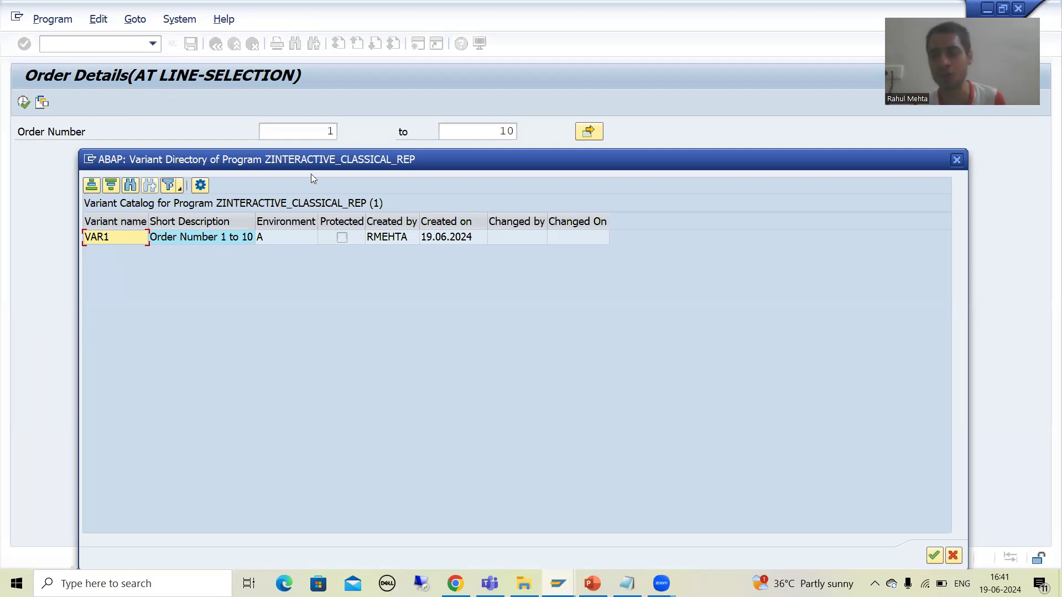
left_click(956, 160)
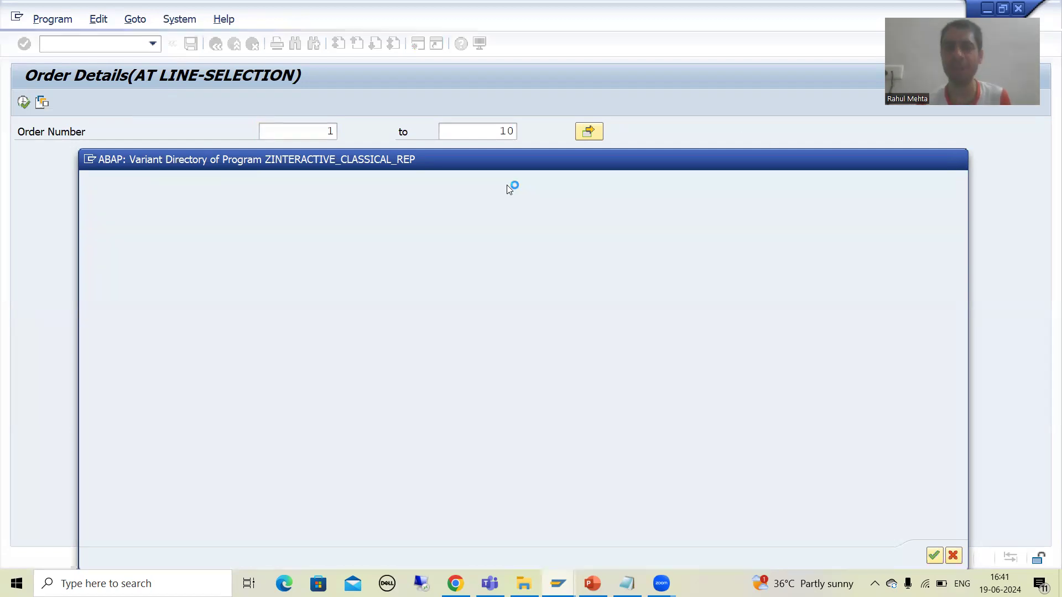
key("BackSpace")
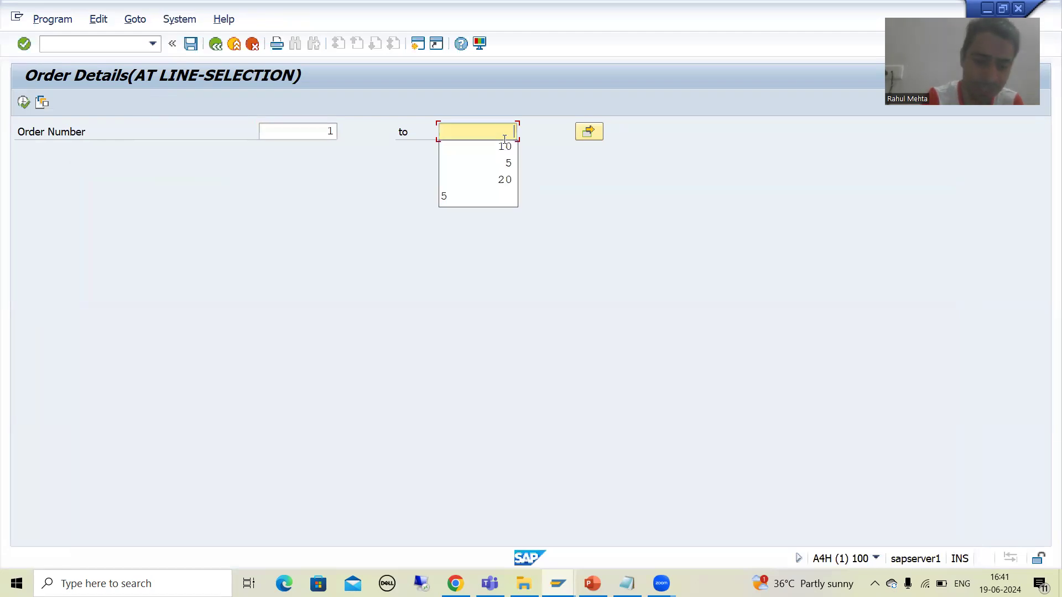
type("5")
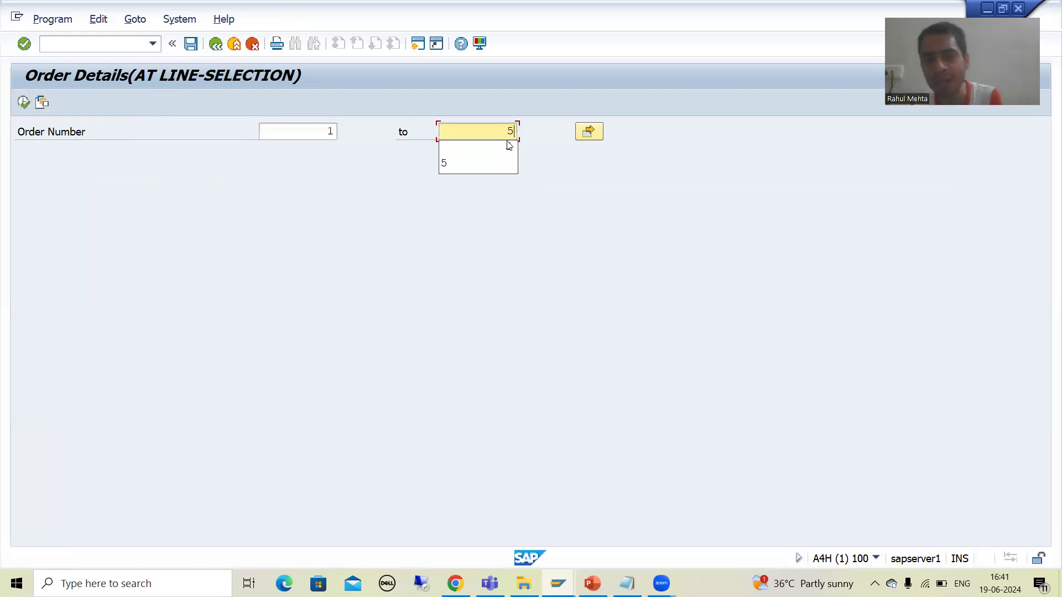
left_click(508, 146)
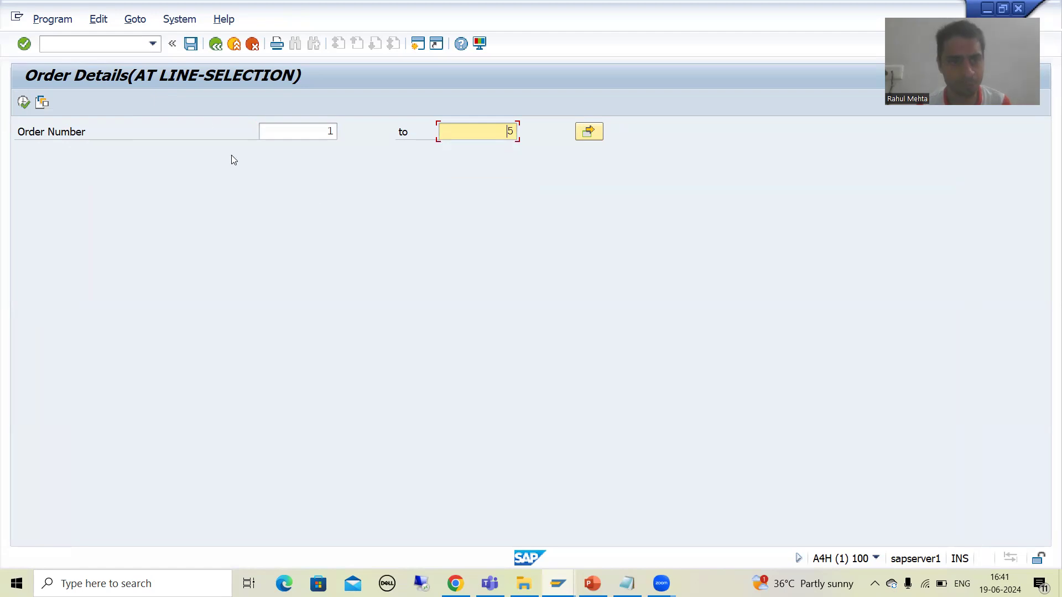
Save the changed selection as variant VAR2 with the description "Order Number 1 to 5".
left_click(191, 43)
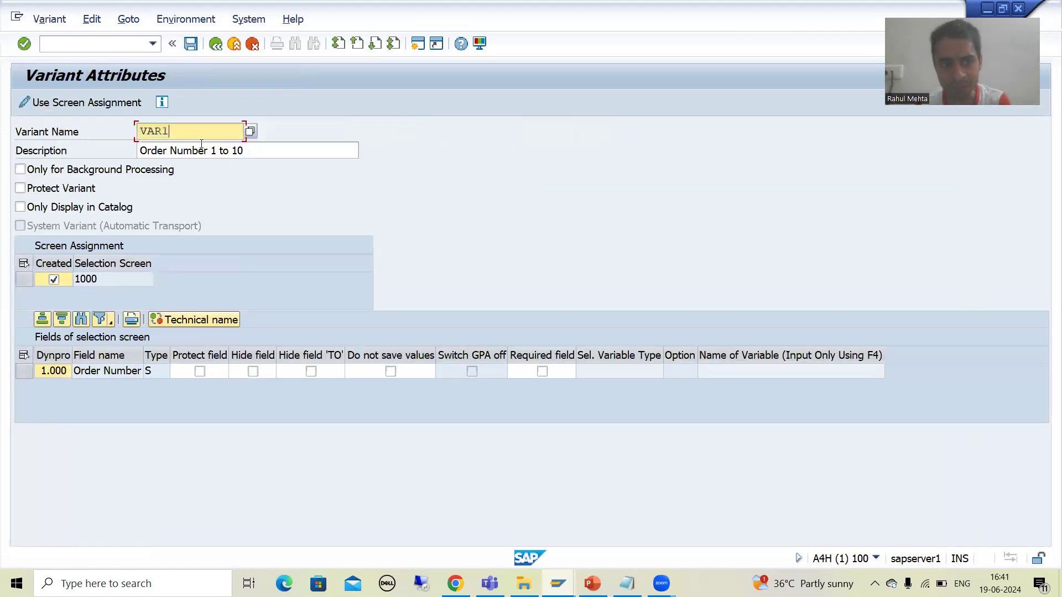
key("BackSpace")
type("2")
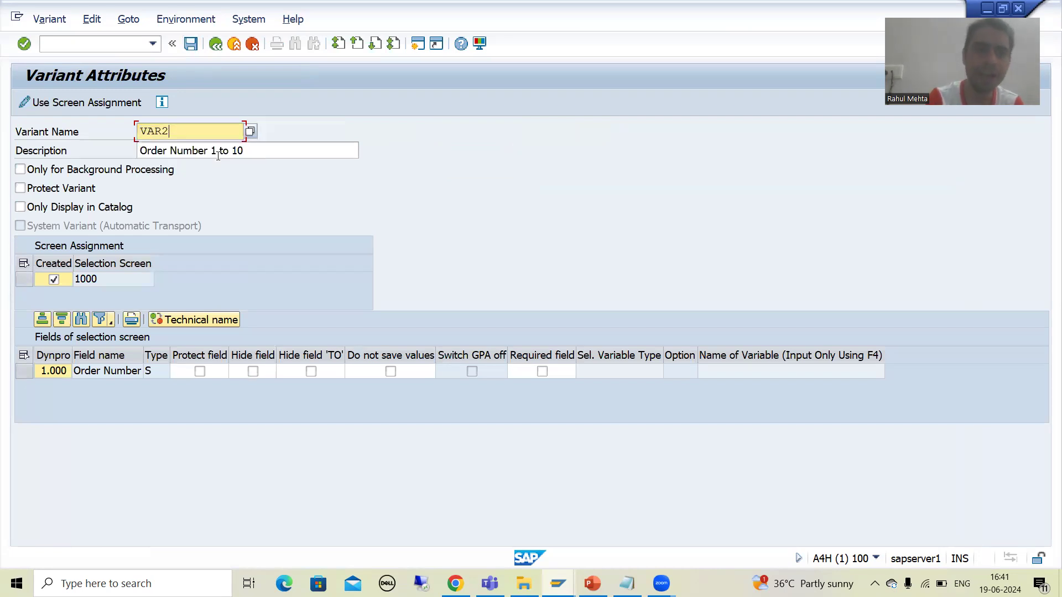
key("Tab")
key("End")
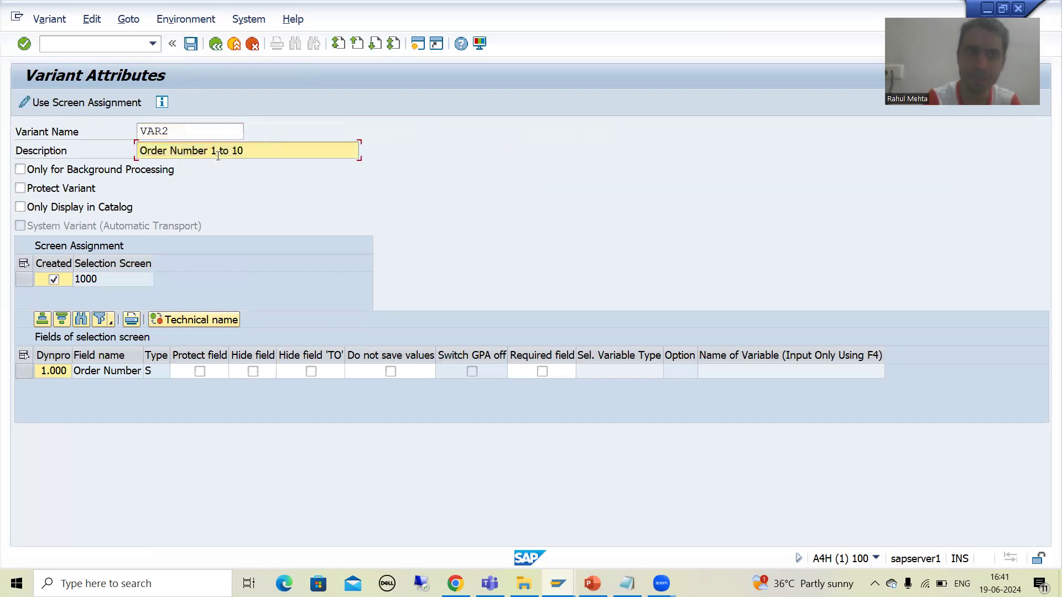
key("BackSpace")
key("BackSpace")
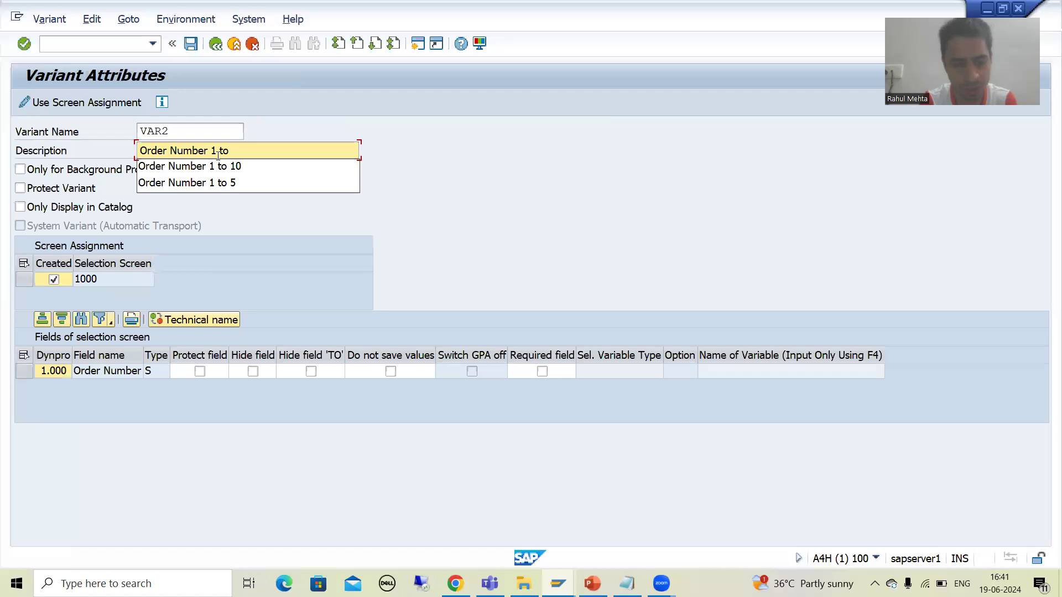
type("5")
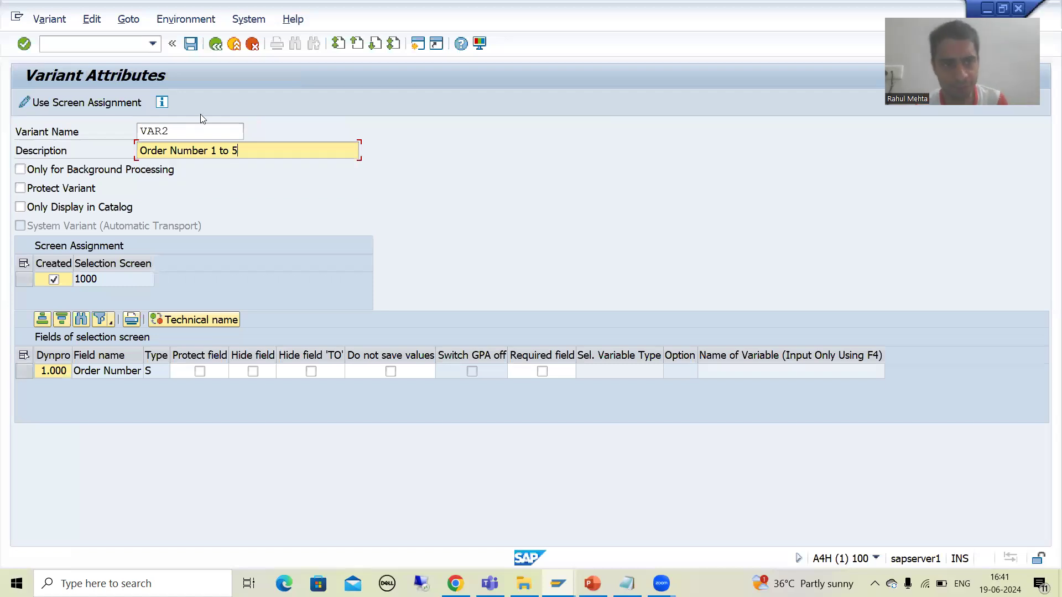
key("ctrl+s")
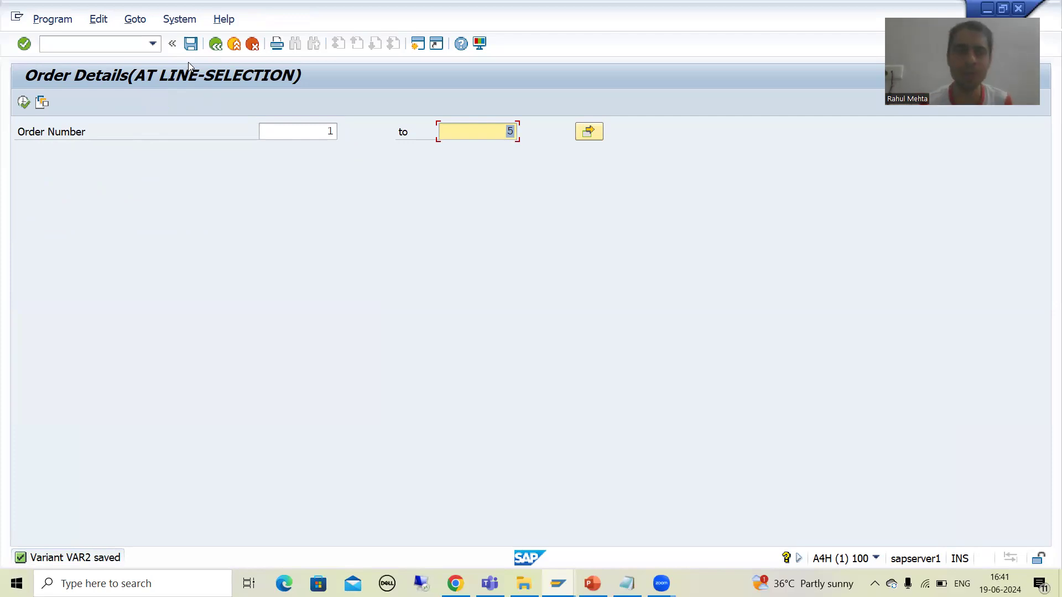
Review the saved variants in the report's catalog, close it, and switch to the PowerPoint presentation.
left_click(42, 103)
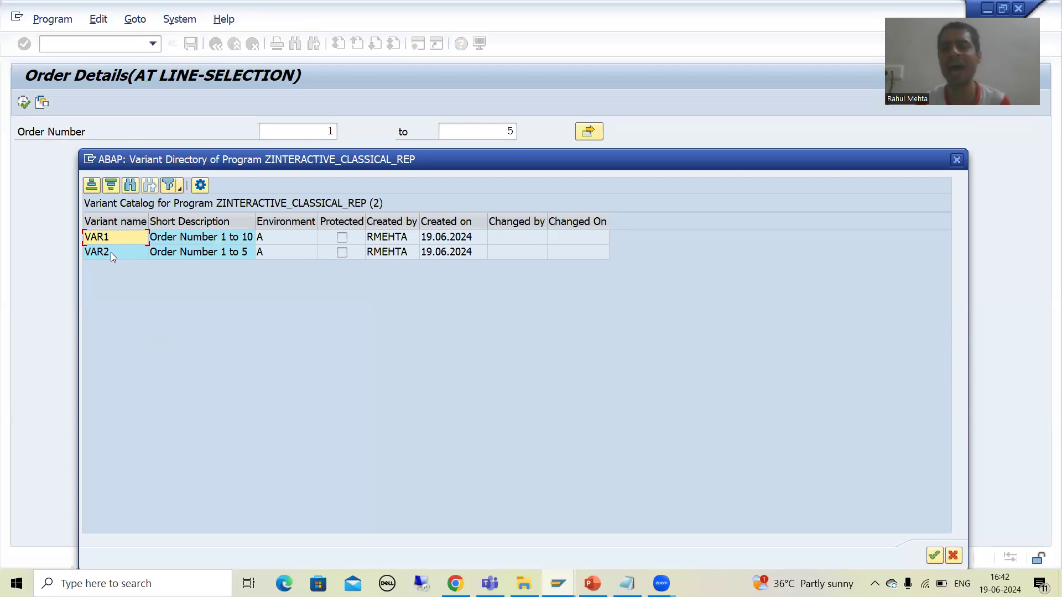
left_click(957, 160)
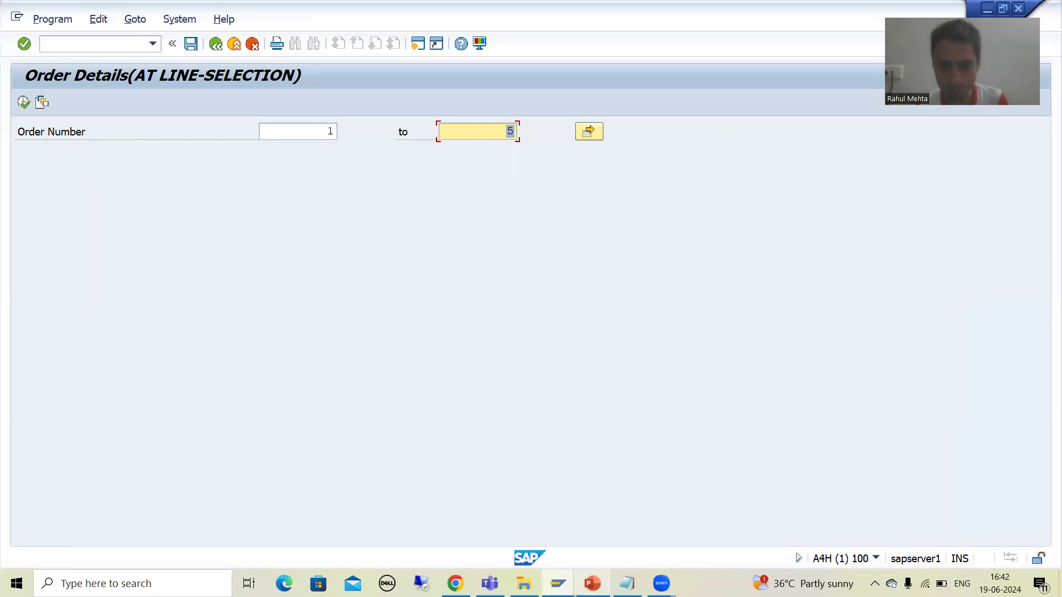
left_click(592, 583)
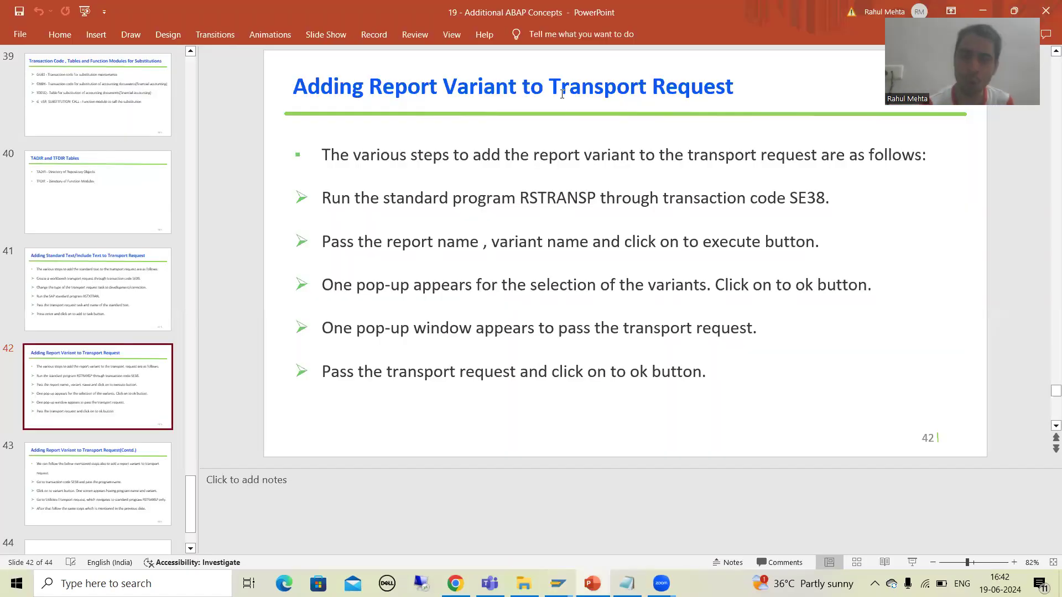
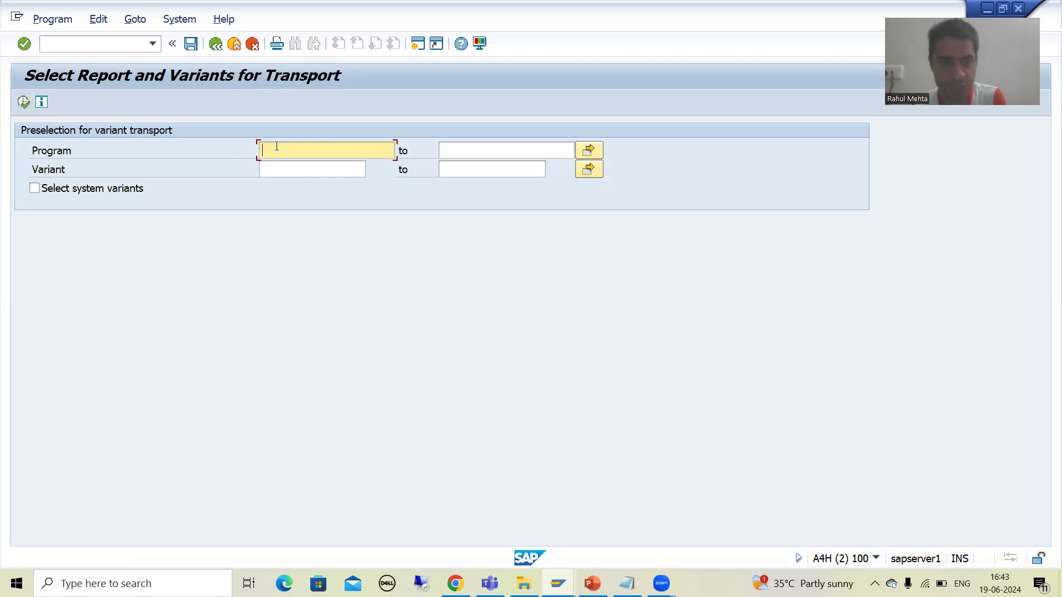
Open transaction SE38 in a new session and clear the program name.
left_click(99, 44)
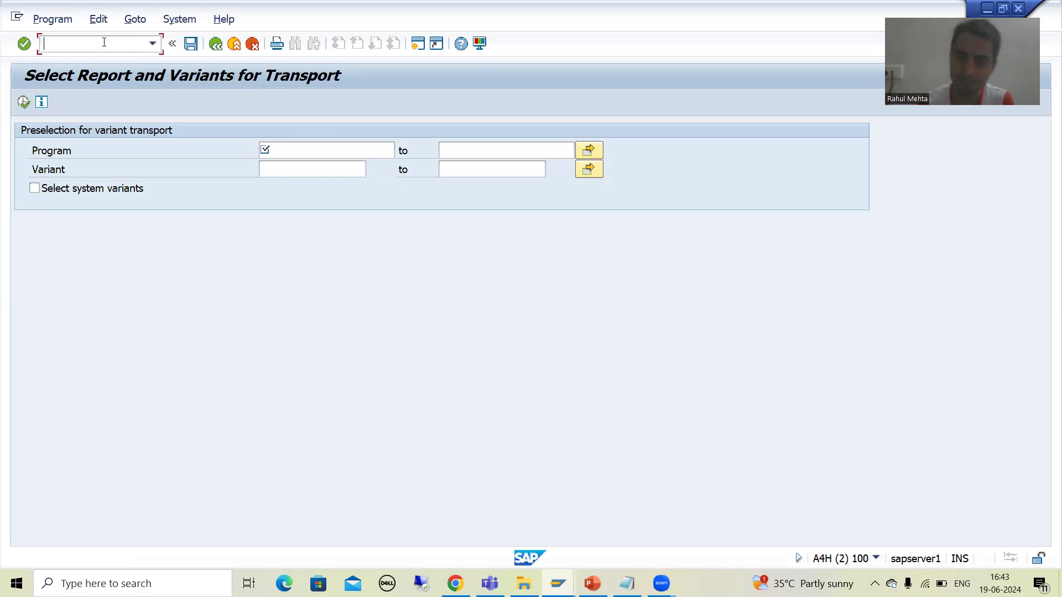
type("/ose38")
key("Return")
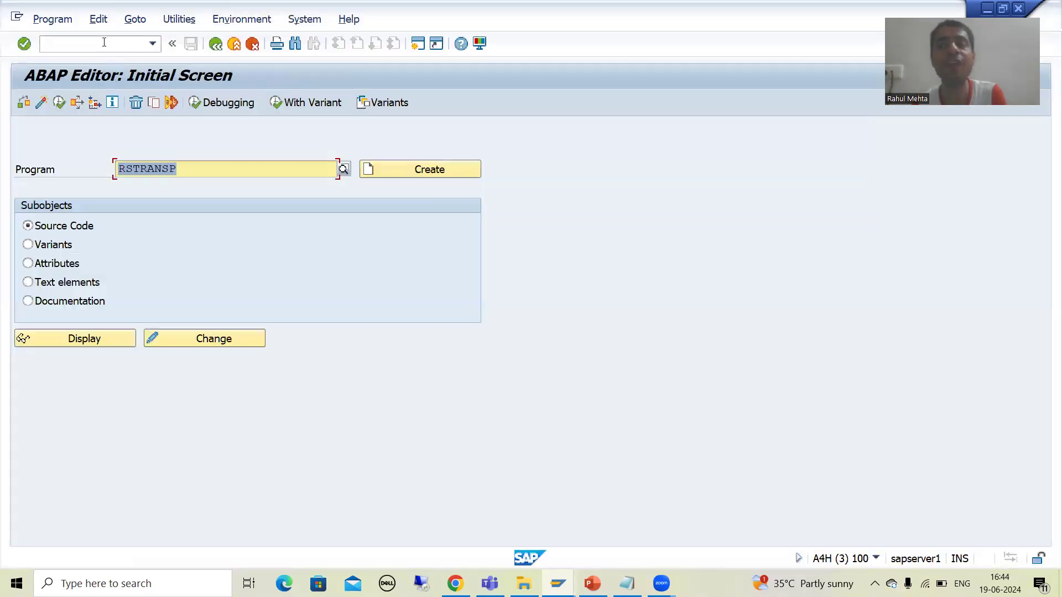
key("Delete")
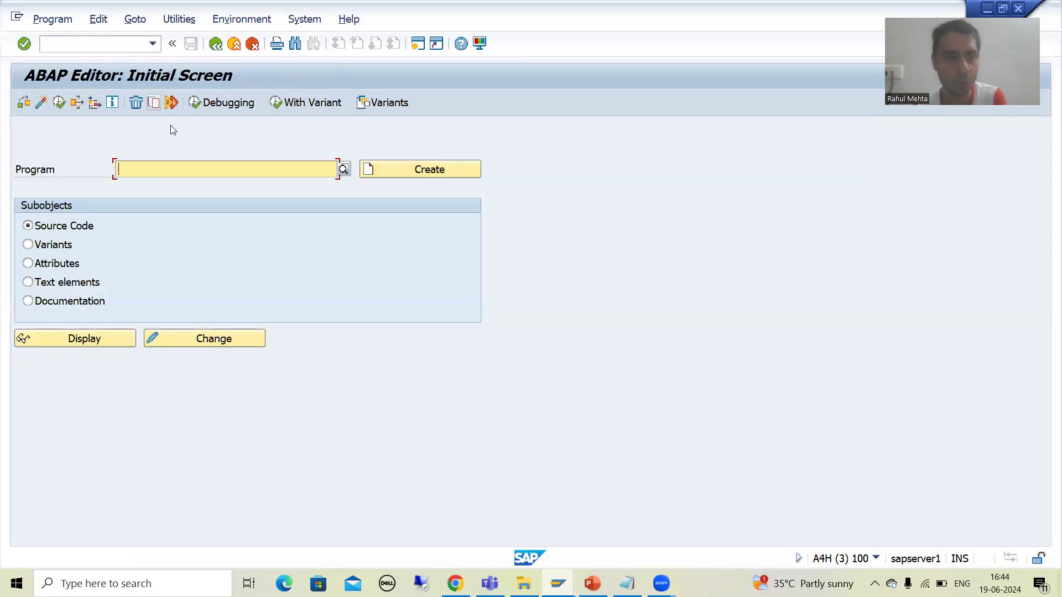
Copy the report name zinteractive_classical_rep and paste it as the program in the variant transport selection.
left_click(257, 198)
key("shift+Home")
key("ctrl+c")
key("alt+Tab")
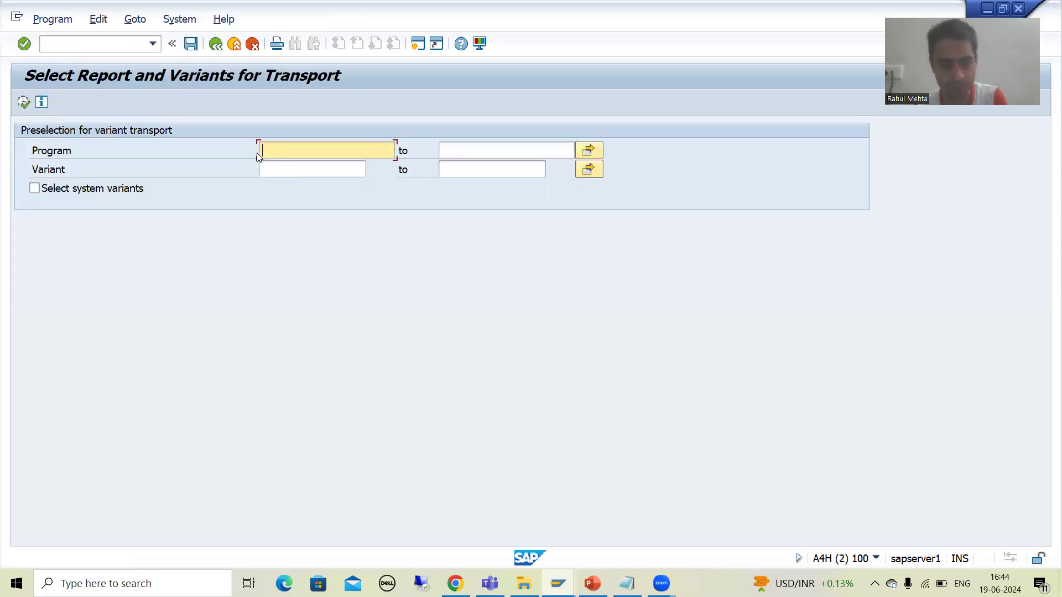
key("ctrl+v")
Restrict the transport selection to variant VAR1, execute it, and close the variant list without transporting.
left_click(295, 172)
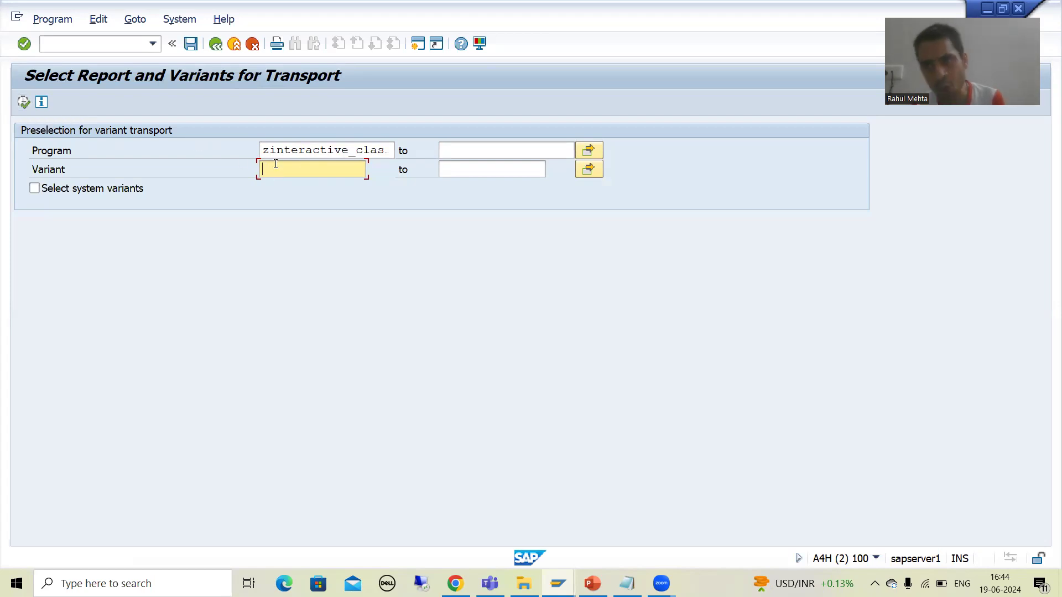
type("VAR1")
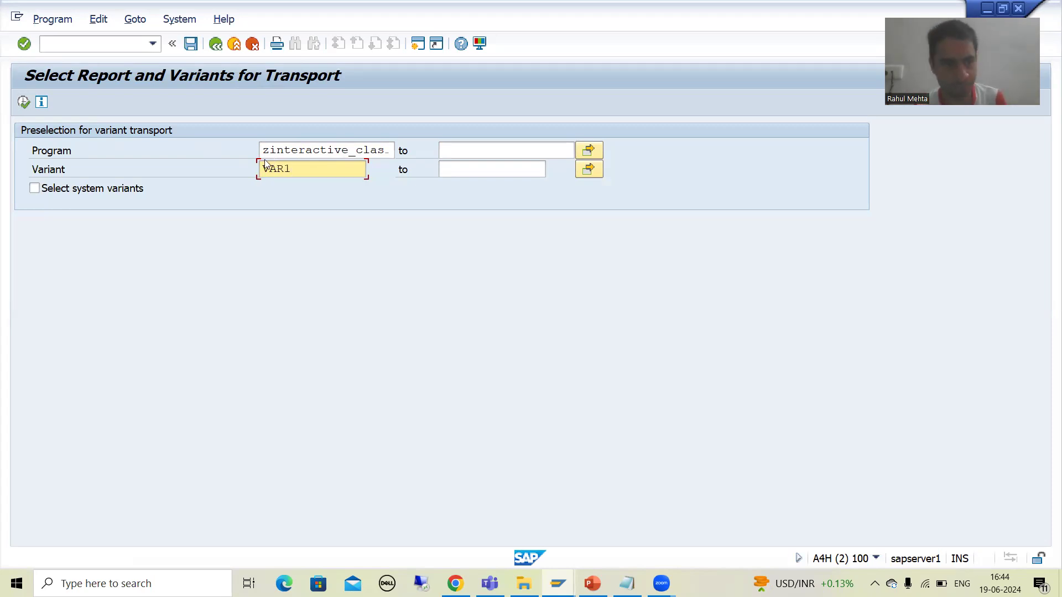
left_click(23, 102)
left_click_drag(208, 116, 263, 108)
left_click(481, 182)
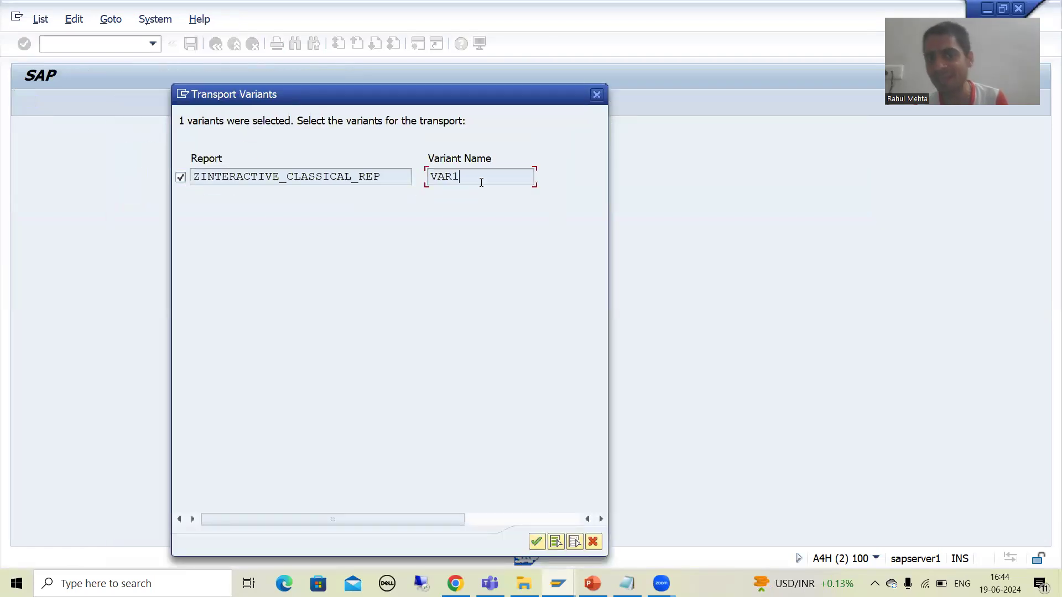
left_click(596, 95)
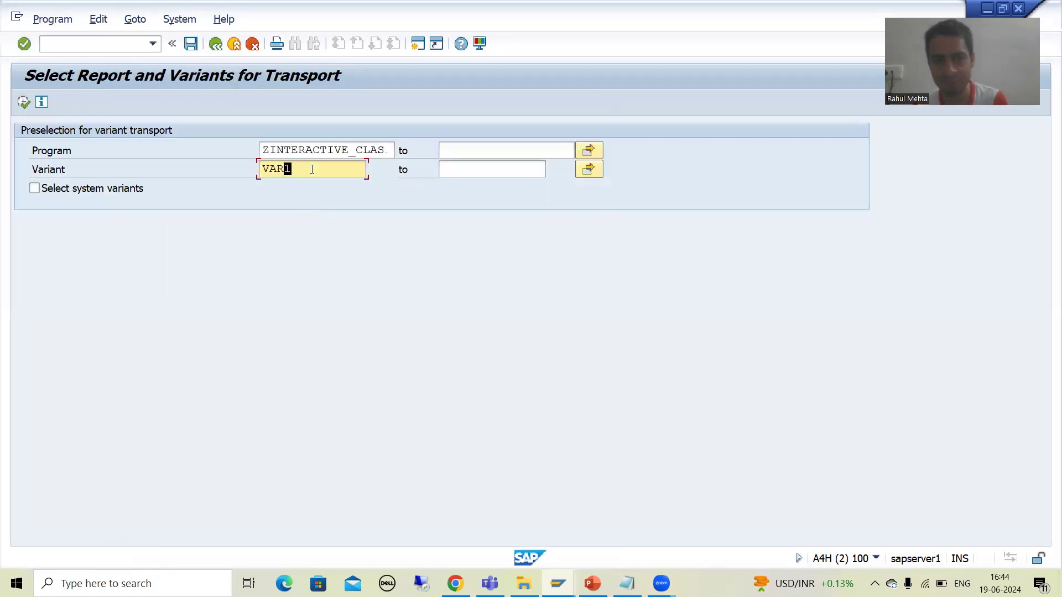
Clear the variant restriction, execute the selection for the whole report, and confirm VAR1 and VAR2 for transport.
key("BackSpace")
key("BackSpace")
key("BackSpace")
key("BackSpace")
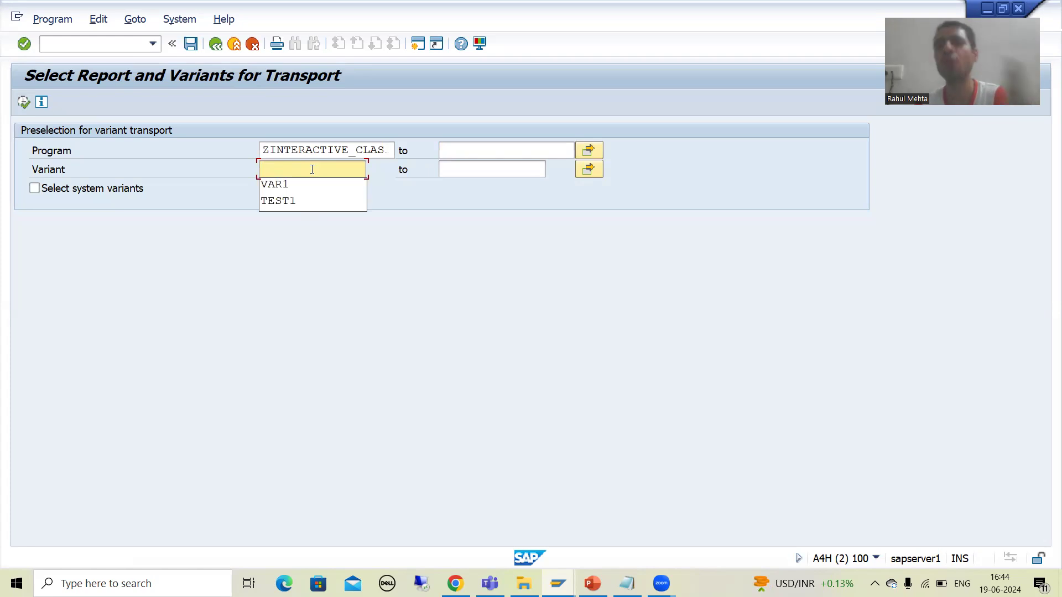
left_click(28, 104)
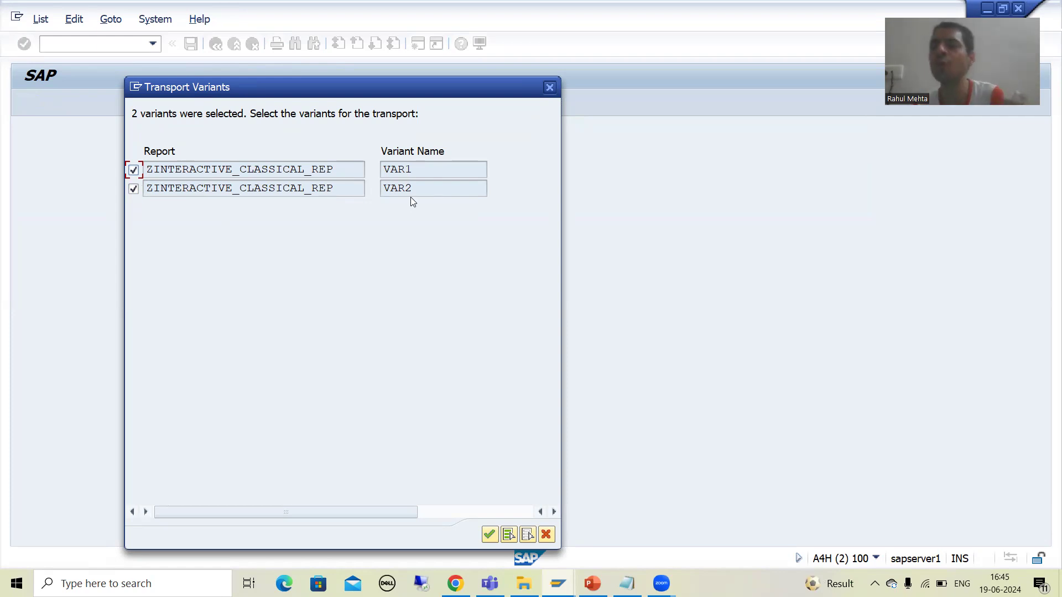
left_click(488, 536)
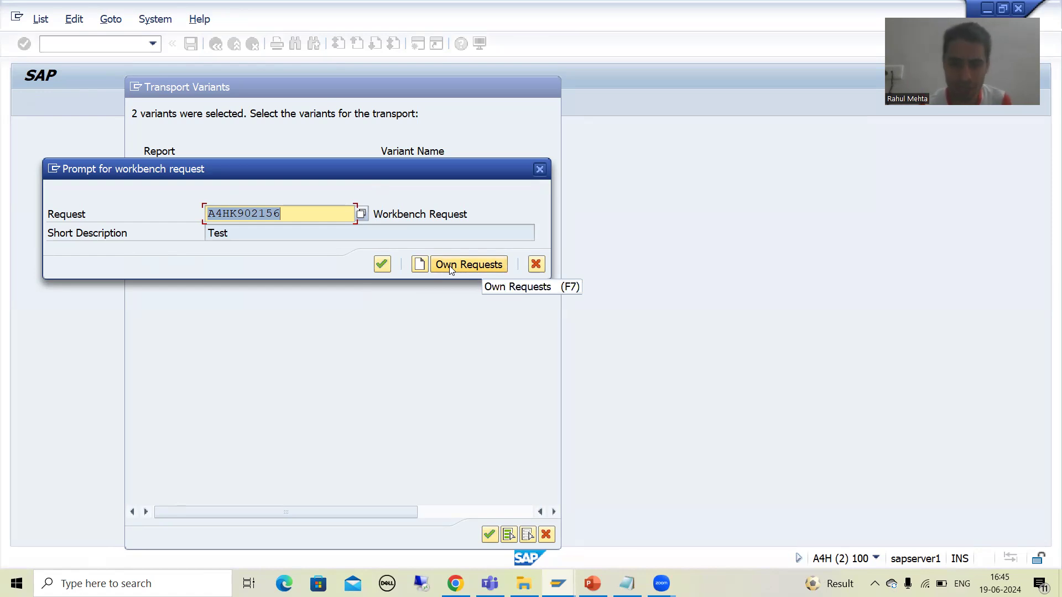
Create a workbench request with the short description "Transport Request for Variants" and assign the selected variants to it.
left_click(421, 266)
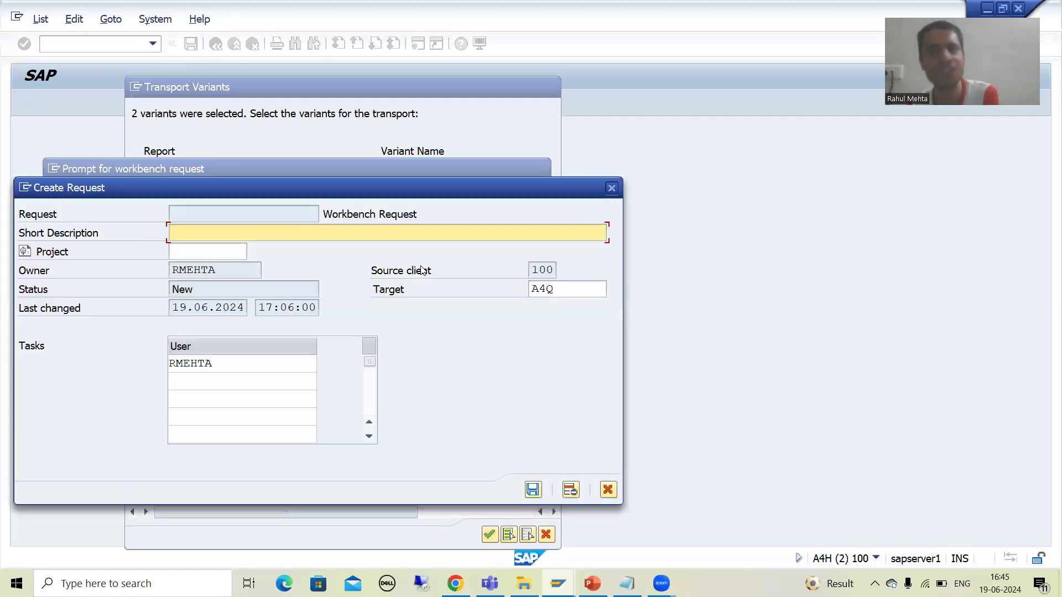
left_click_drag(410, 183, 440, 161)
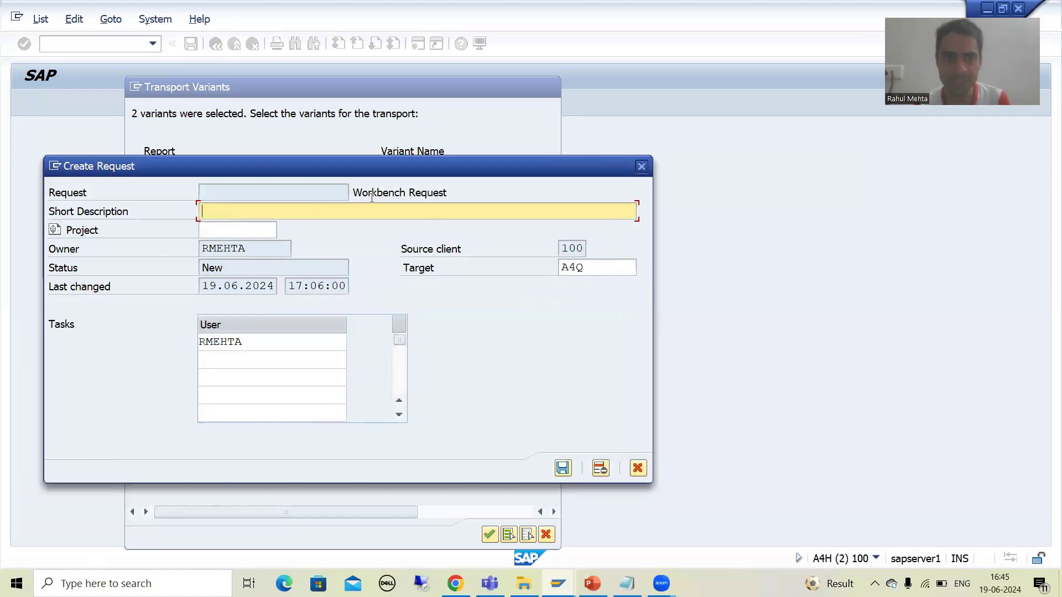
type("Transport ")
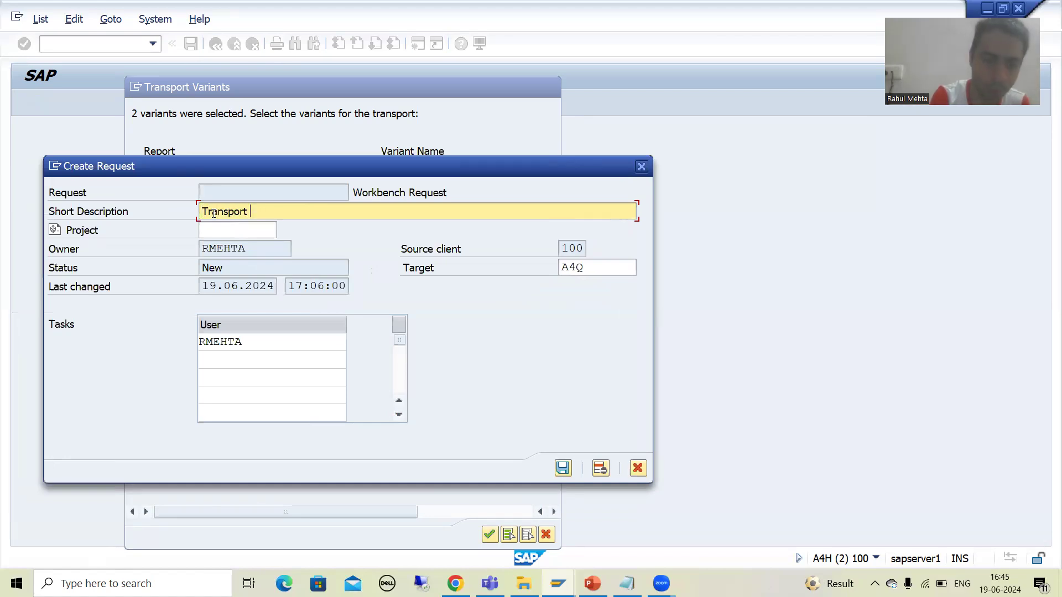
type("Request fo")
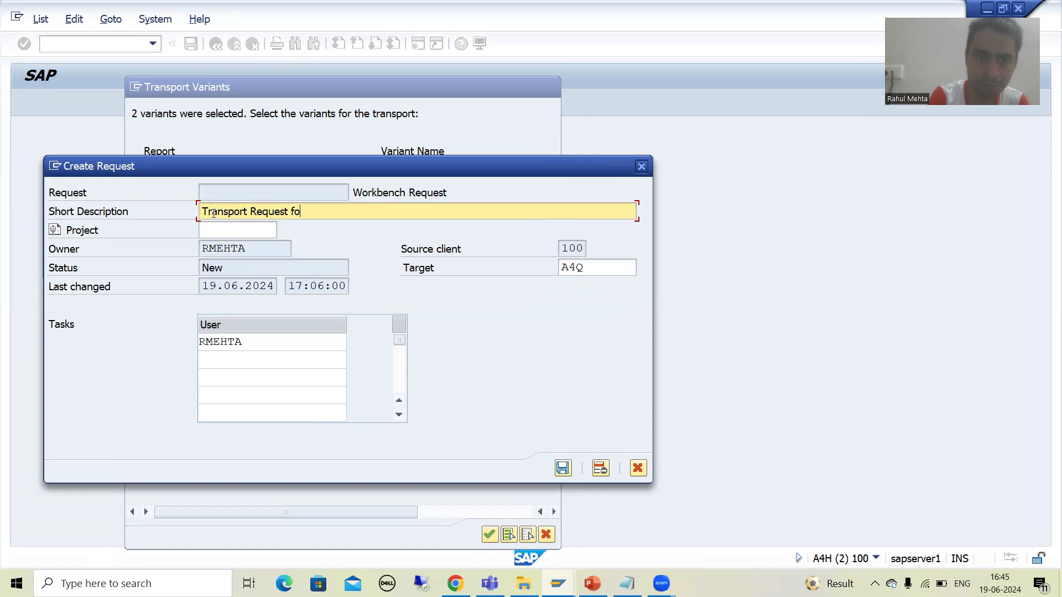
type("r Variants")
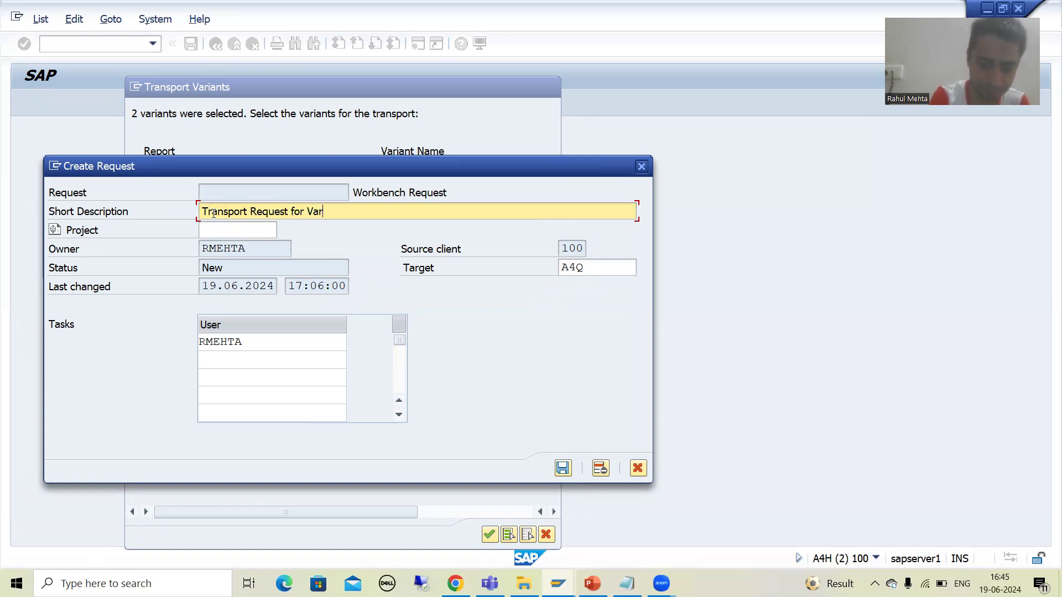
key("BackSpace")
key("BackSpace")
key("BackSpace")
key("BackSpace")
type("ants")
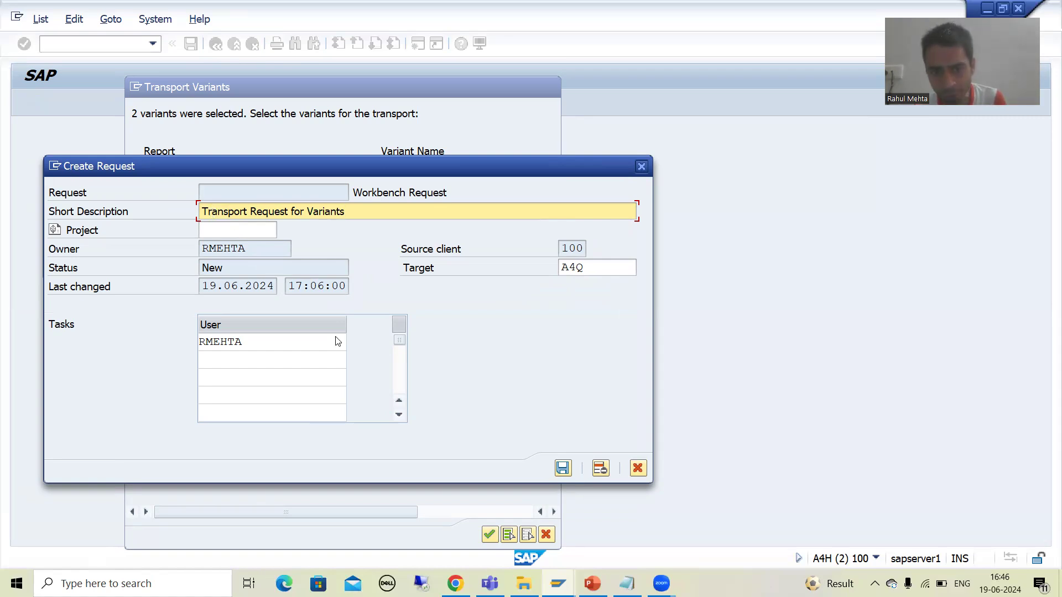
left_click(562, 469)
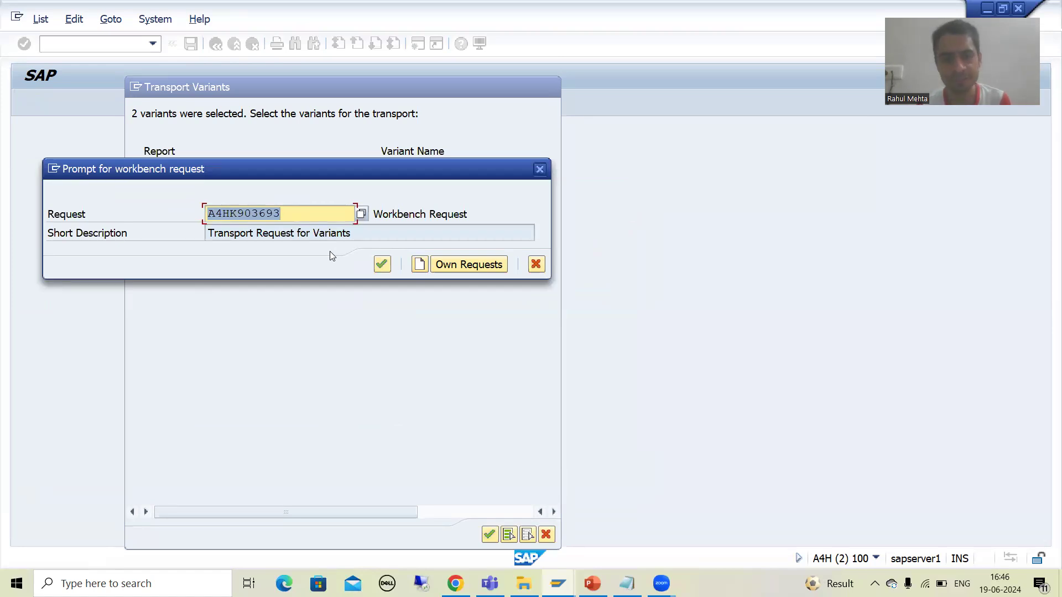
left_click(382, 265)
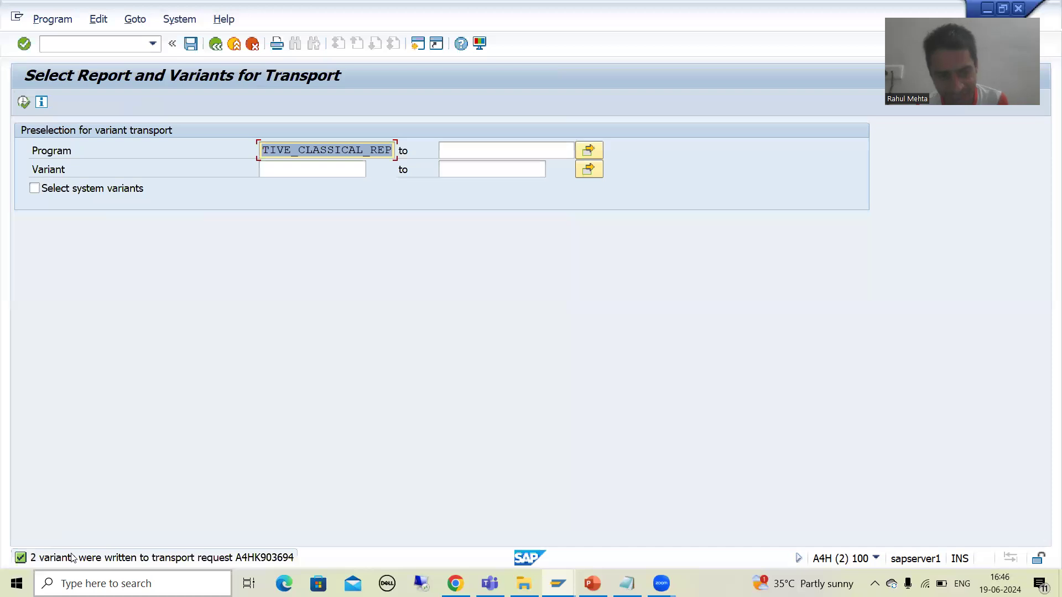
Open transaction SE09 in a new session and display the user's modifiable and released workbench requests.
left_click(46, 44)
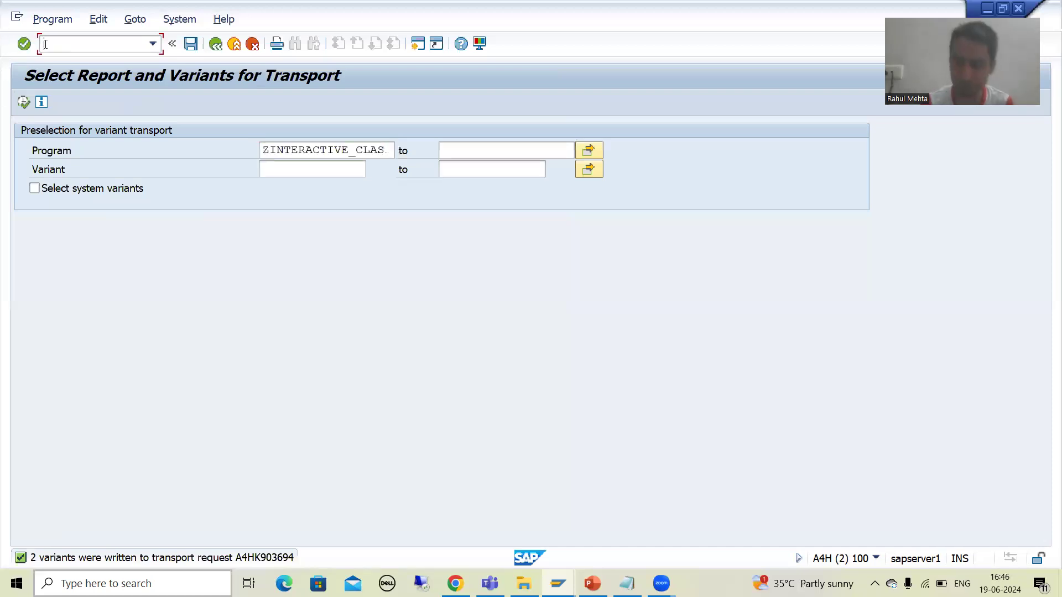
type("/ose09")
key("Return")
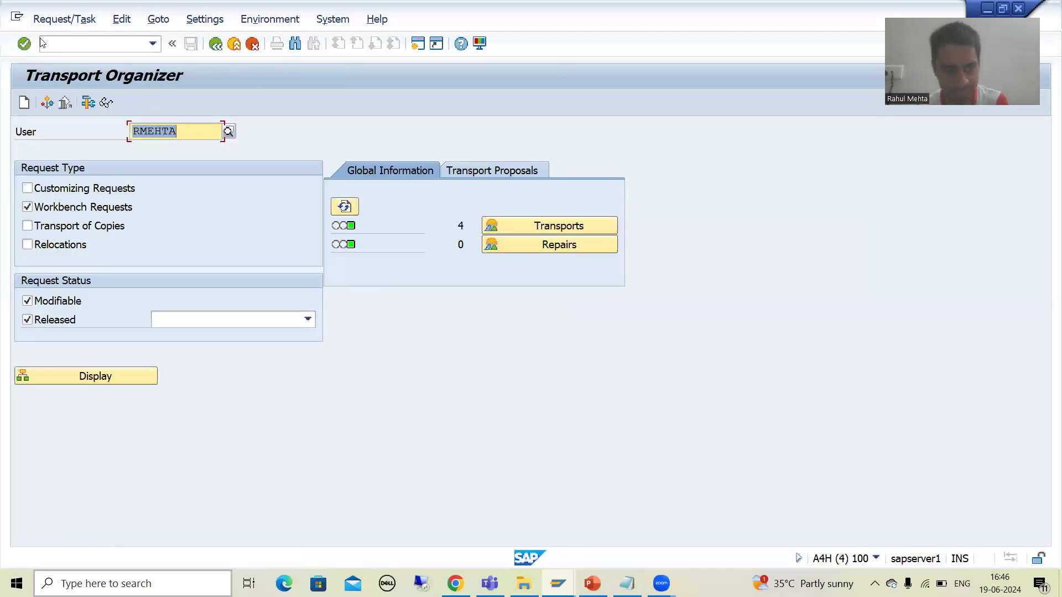
left_click(88, 379)
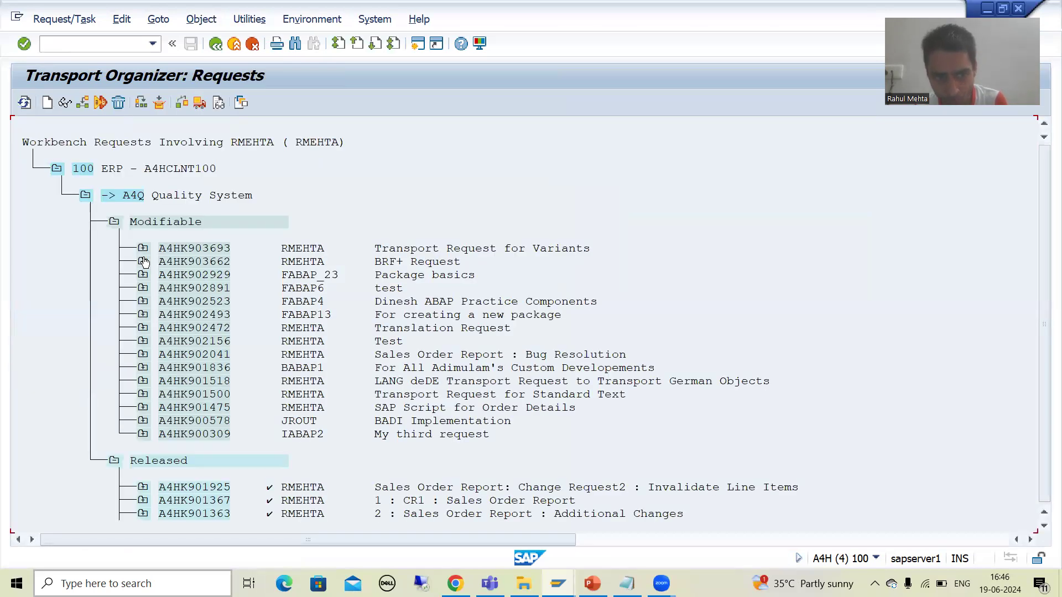
Expand "Transport Request for Variants" and its task to examine the entries under Report Program Application Variant.
left_click(142, 250)
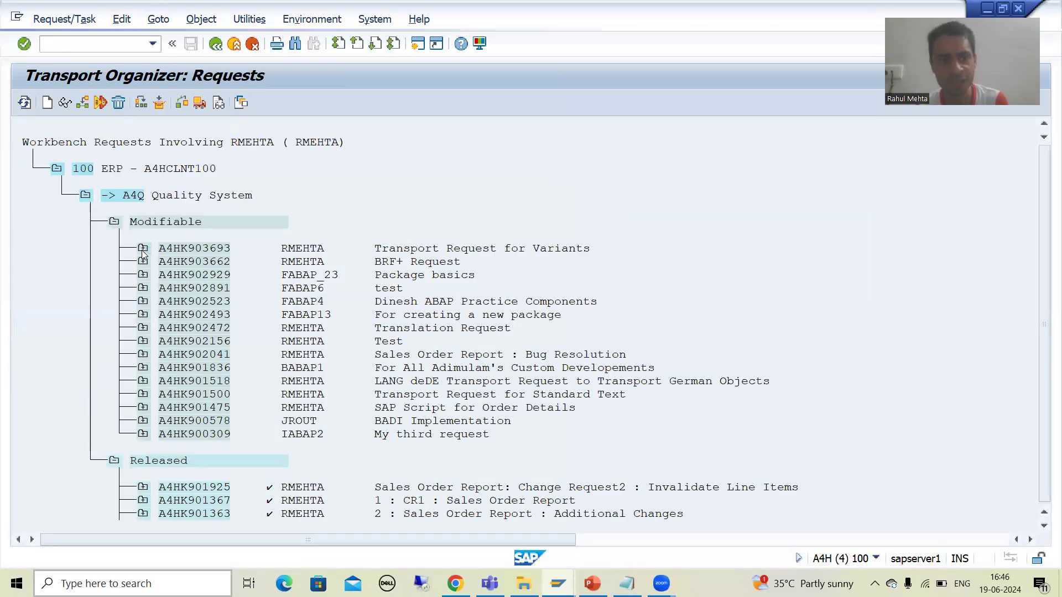
left_click(172, 276)
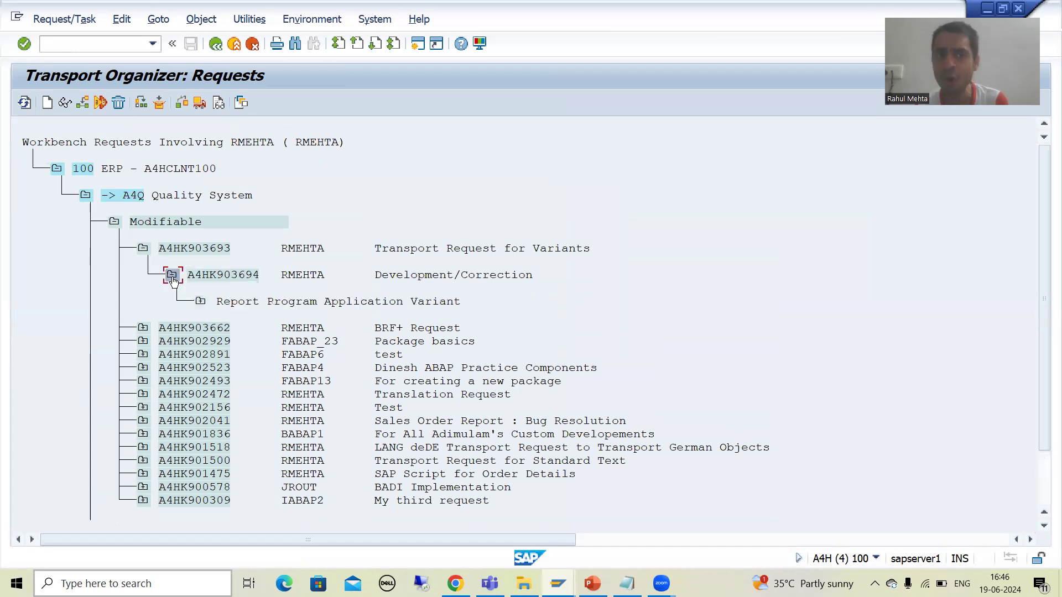
left_click(201, 303)
left_click(220, 304)
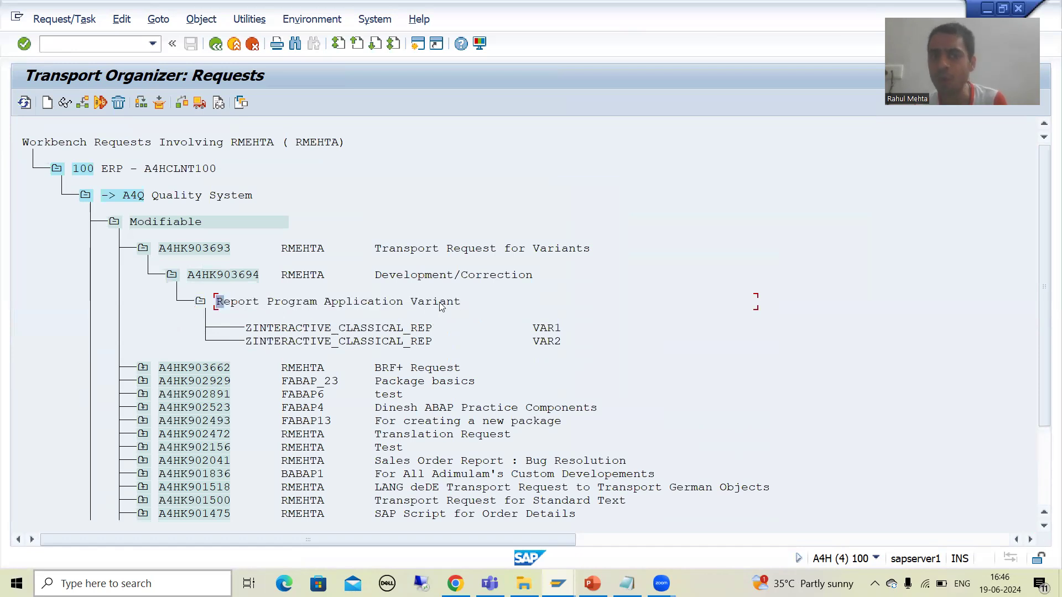
left_click_drag(247, 329, 563, 341)
key("ctrl+c")
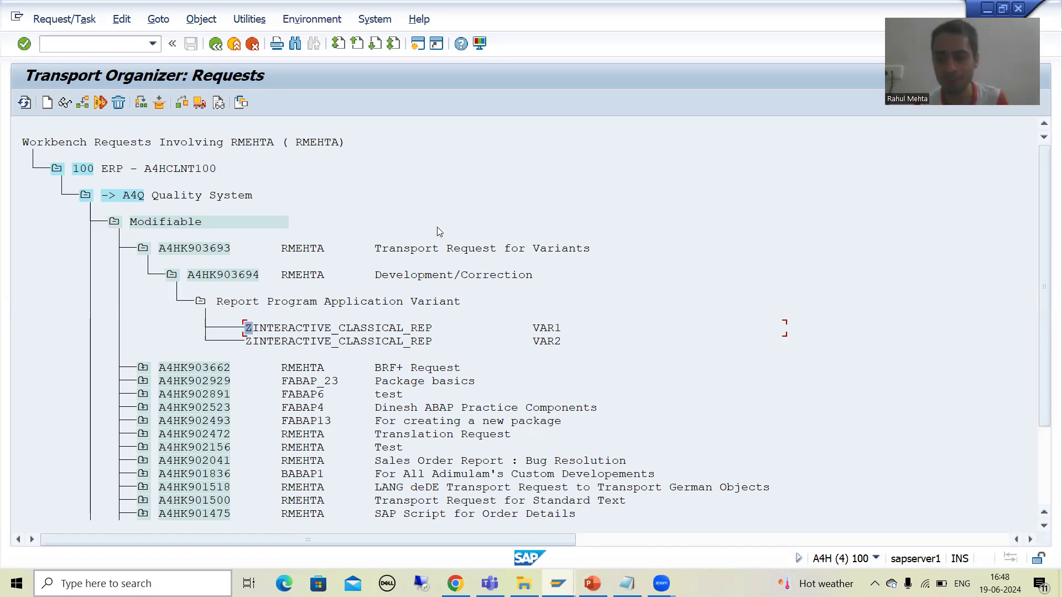
Review the steps on PowerPoint slide 42 against the report and variant selection screen in SAP, ending on the slide.
left_click(592, 584)
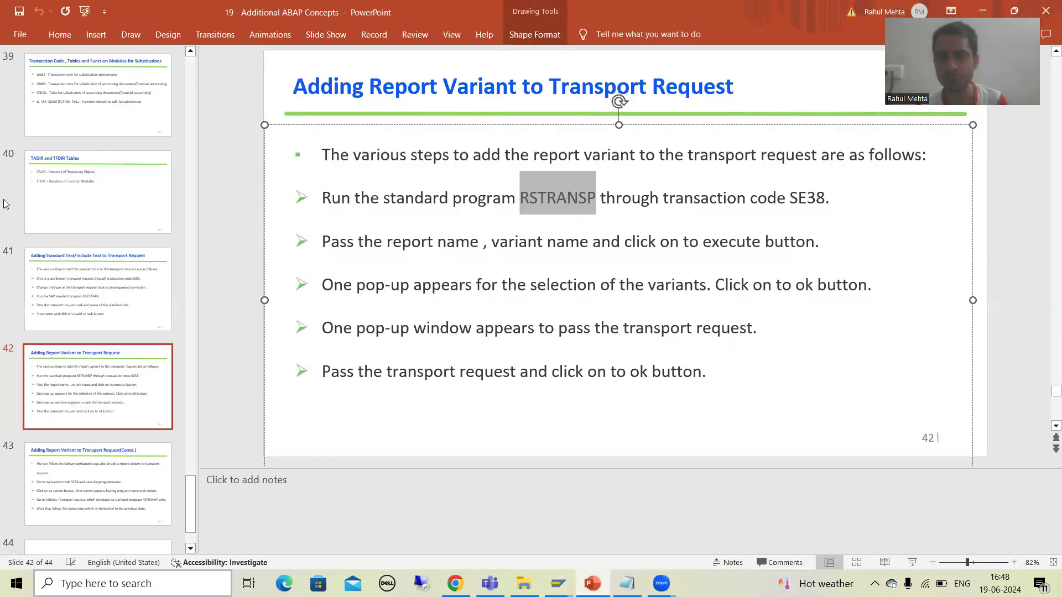
left_click(546, 202)
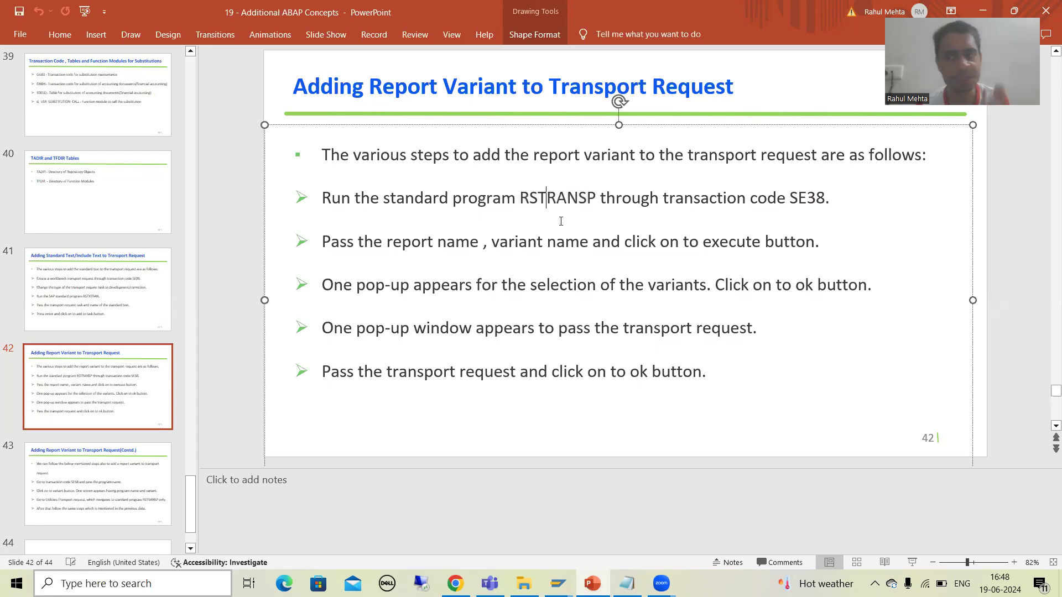
left_click(455, 243)
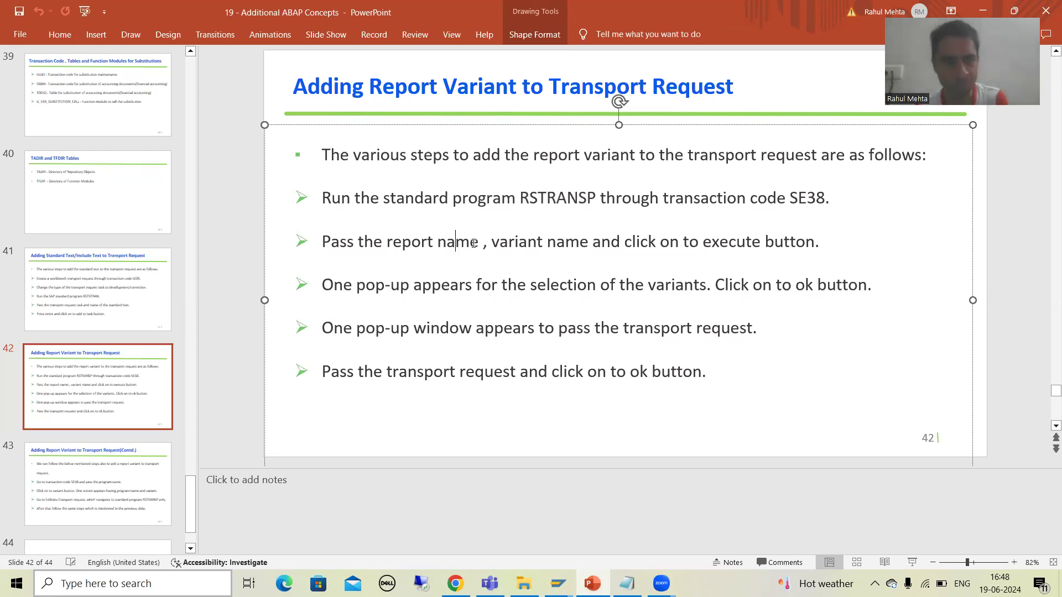
key("alt+Tab")
mouse_move(558, 584)
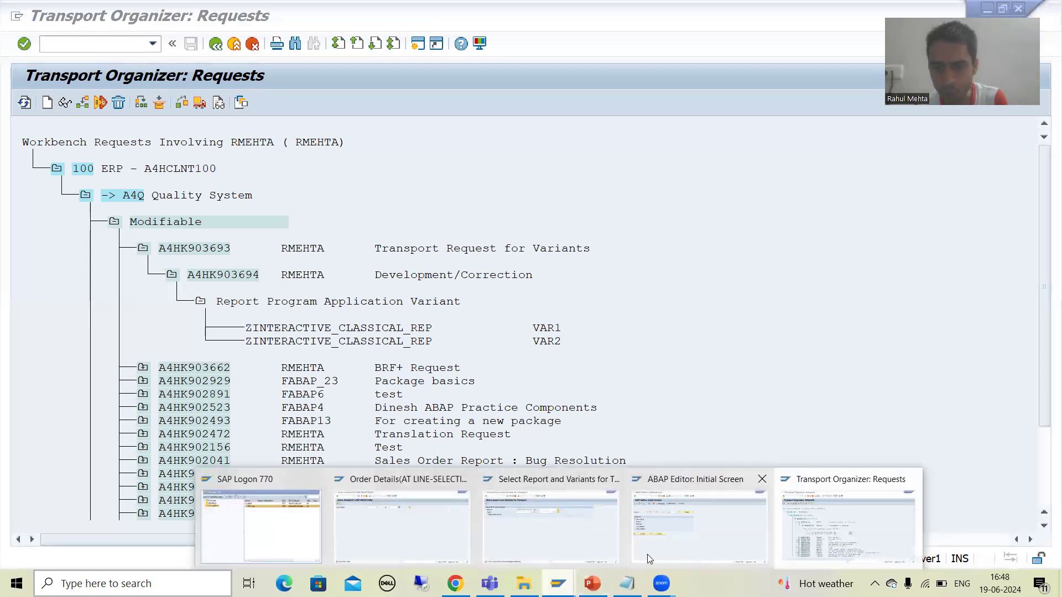
left_click(585, 530)
left_click(316, 155)
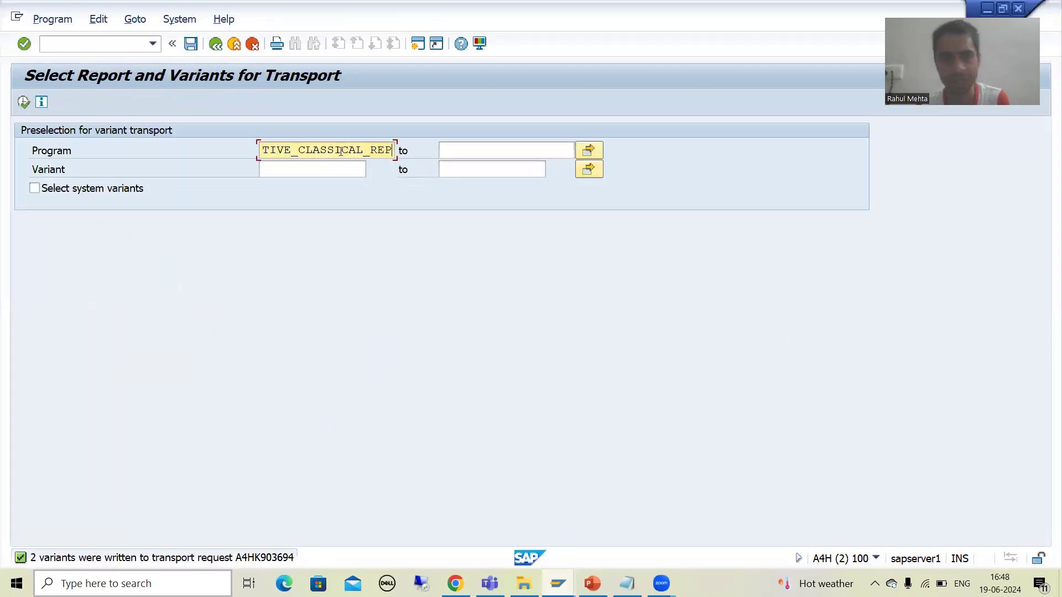
key("alt+Tab")
key("alt+Tab")
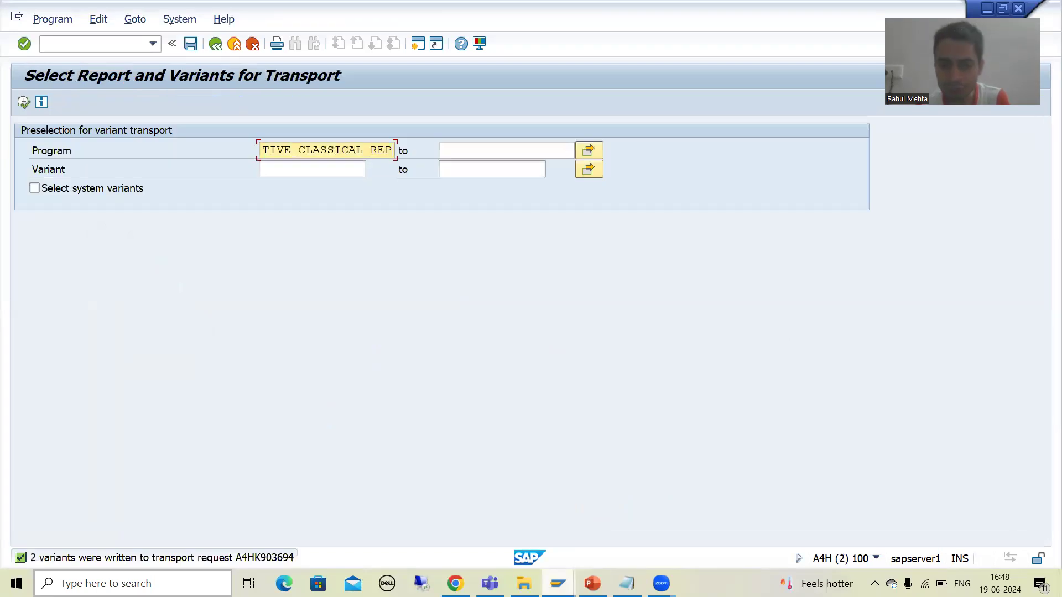
key("alt+Tab")
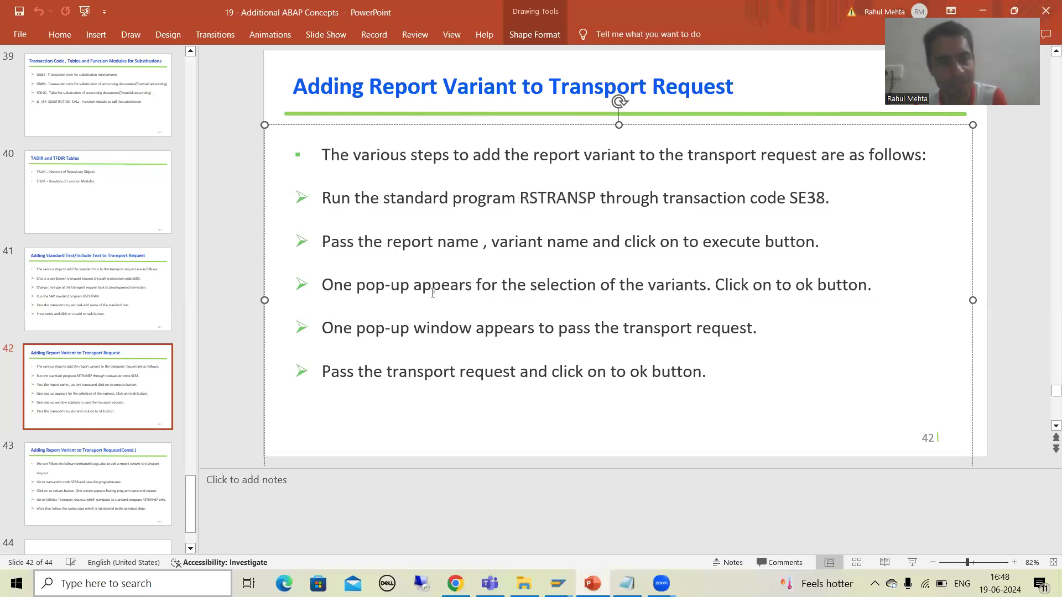
key("alt+Tab")
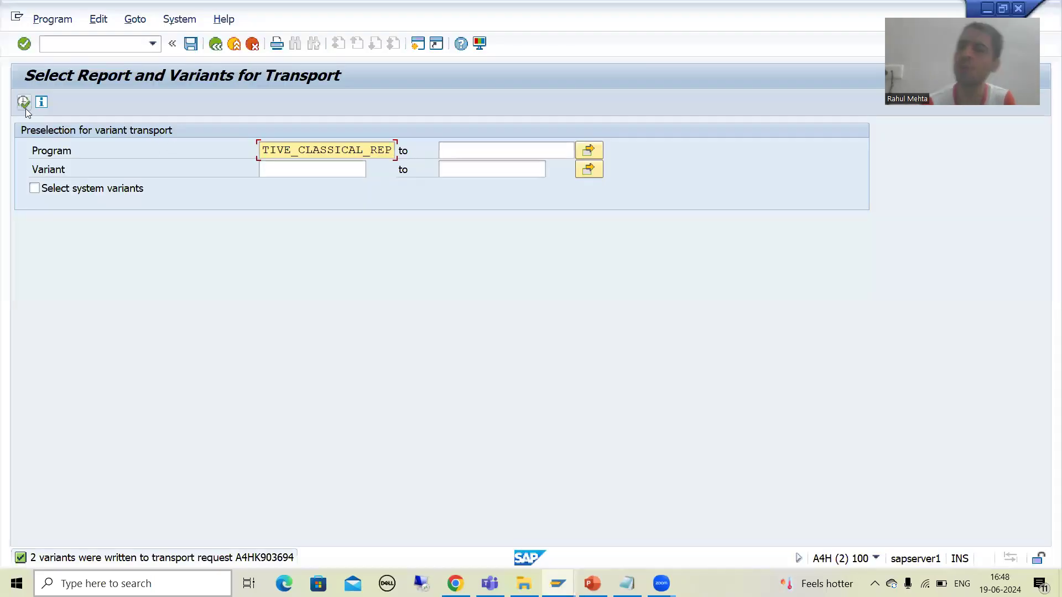
key("alt+Tab")
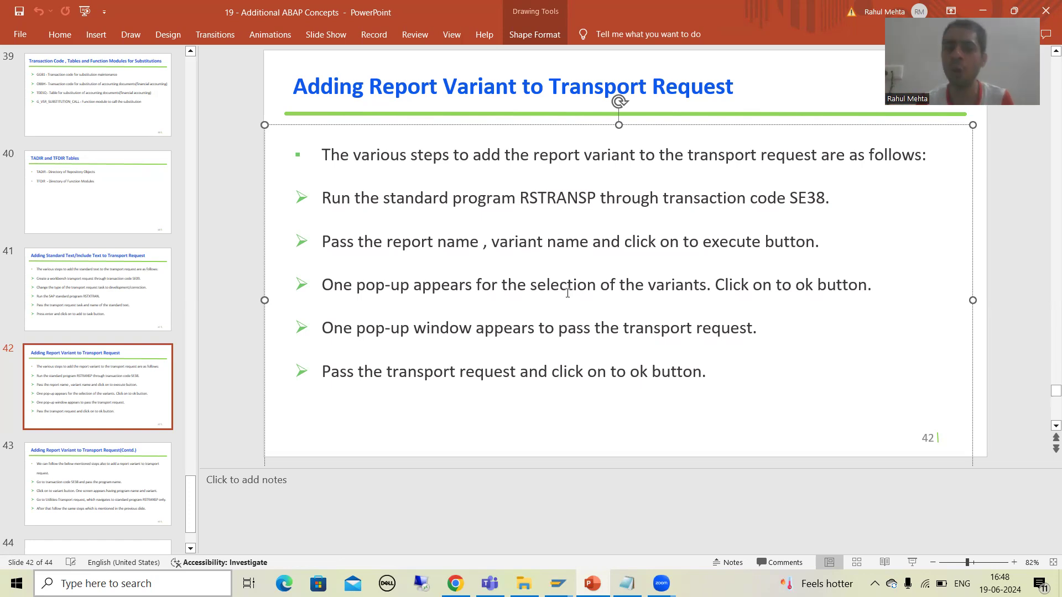
Review the final steps about passing the transport request on slide 42 and open slide 43.
left_click(512, 328)
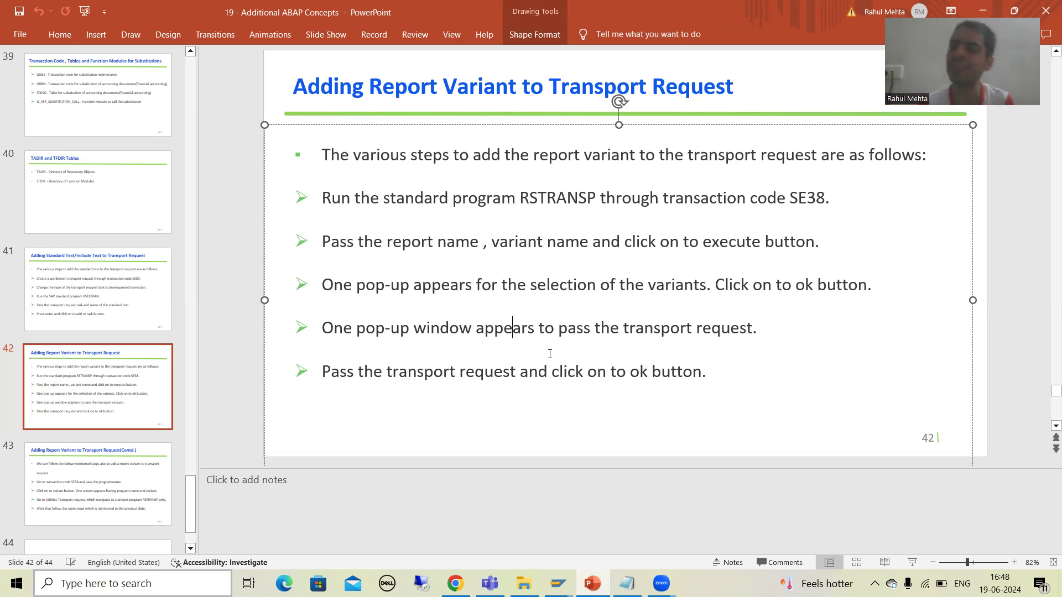
left_click(660, 337)
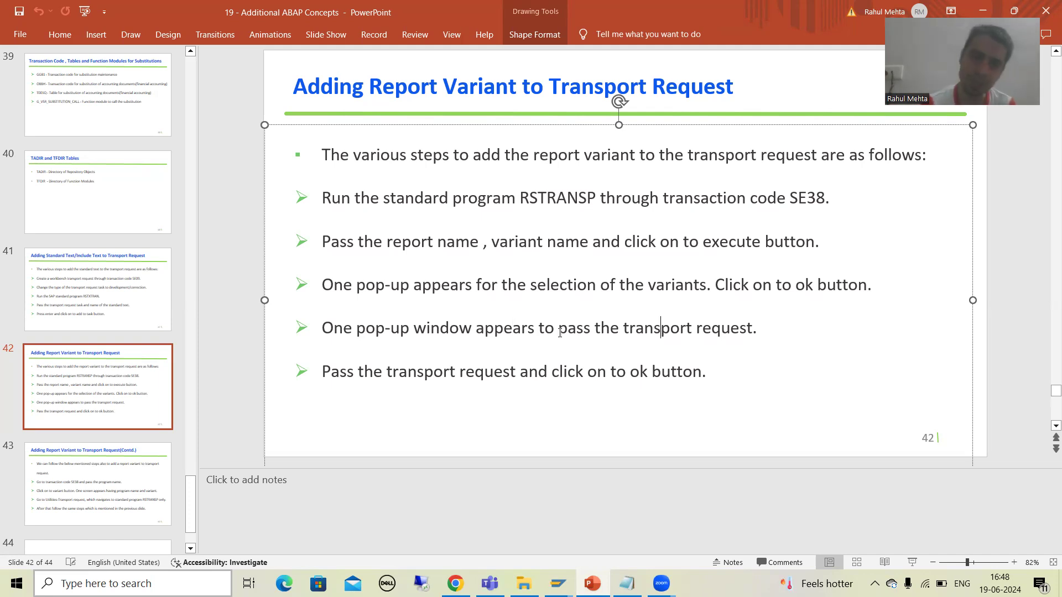
left_click(504, 372)
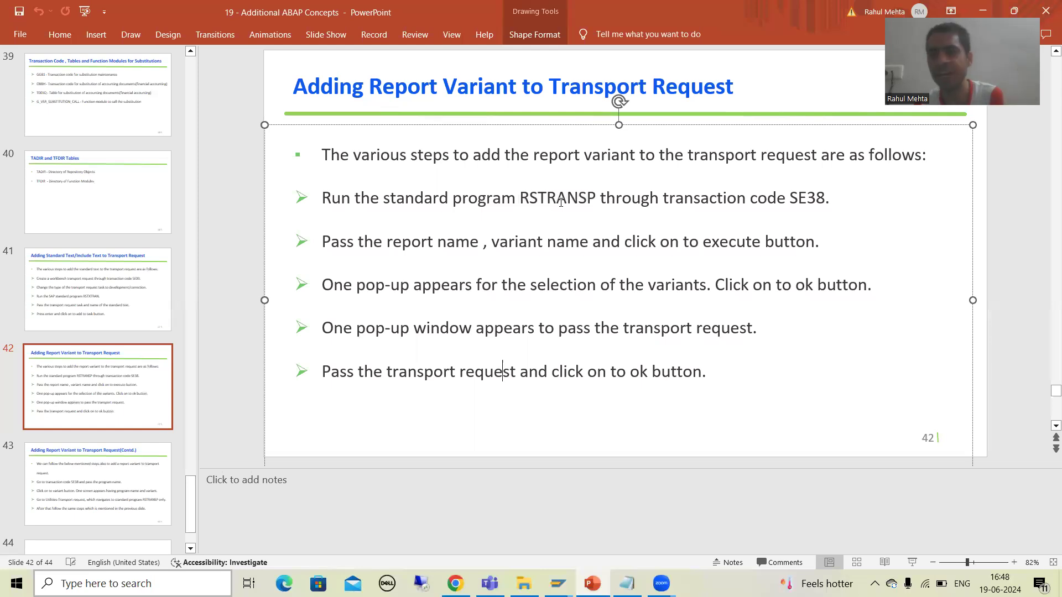
left_click(138, 479)
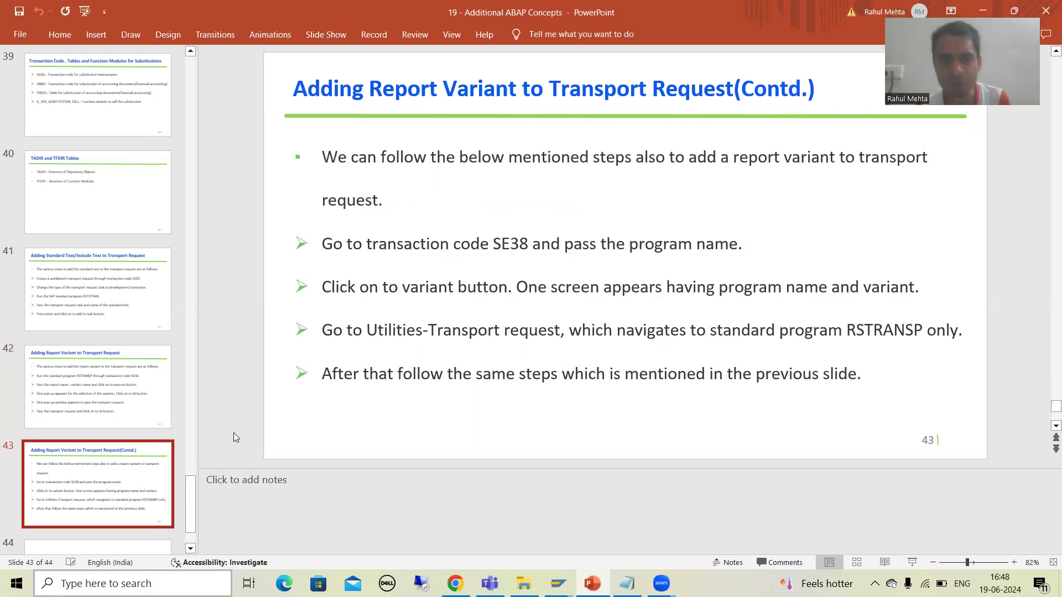
Switch to the ABAP Editor session in SAP, restart transaction SE38 and enter the program ZINTERACTIVE_CLASSICAL_REP.
mouse_move(558, 584)
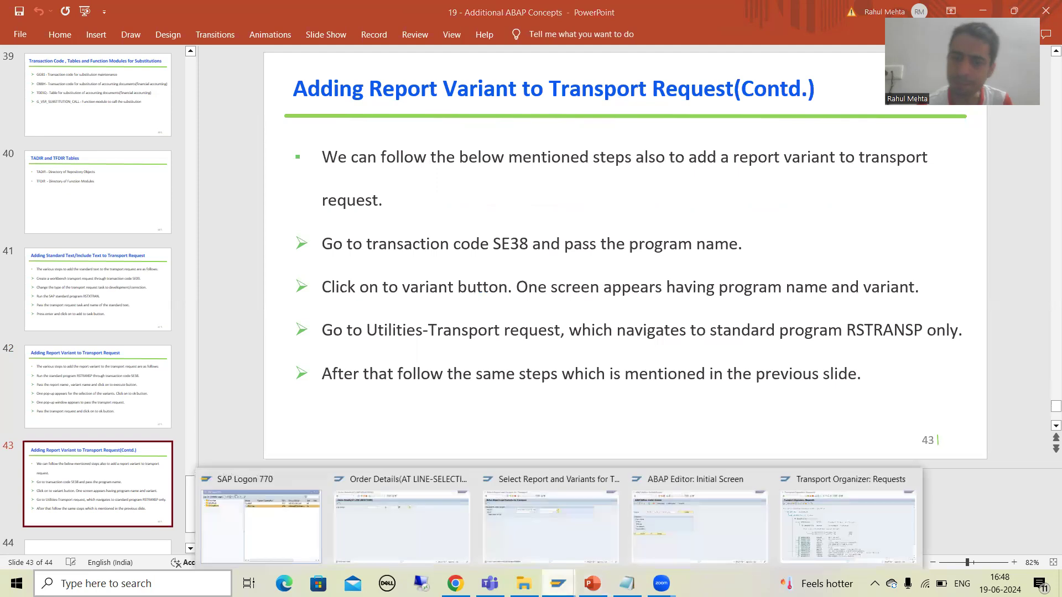
left_click(712, 537)
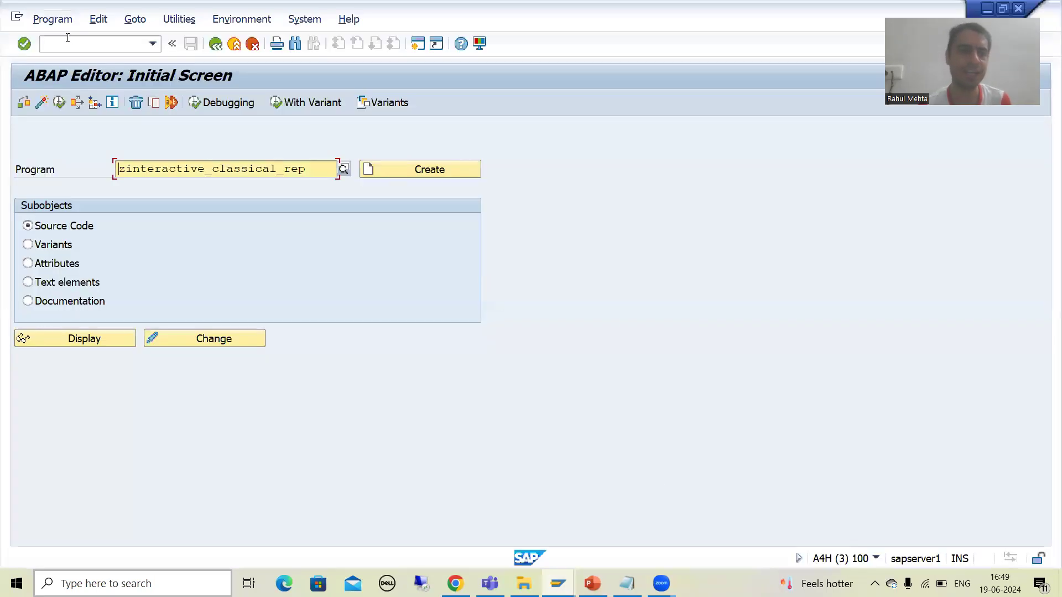
type("/ns")
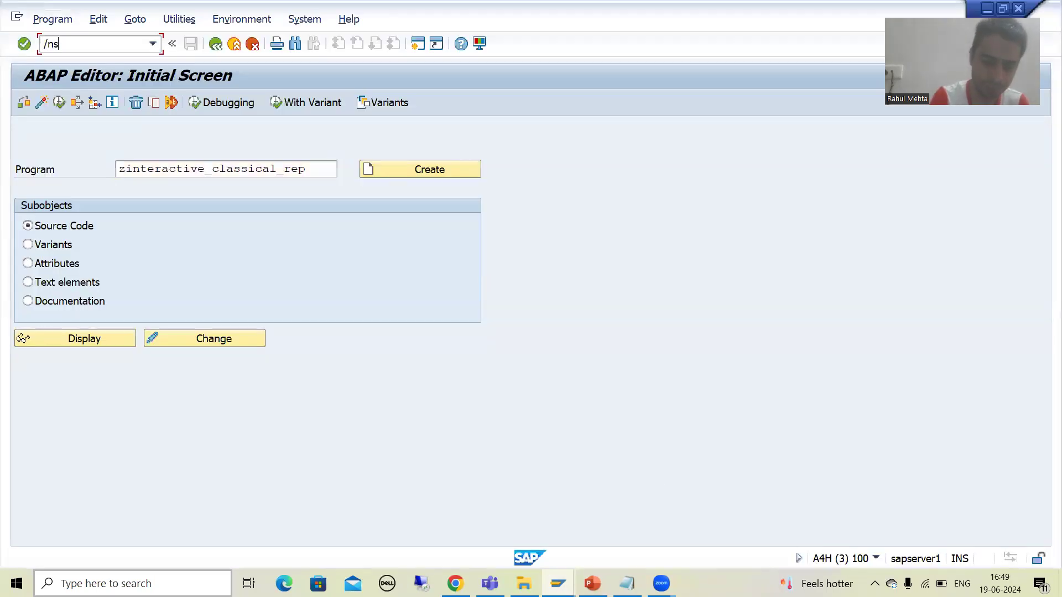
type("e38")
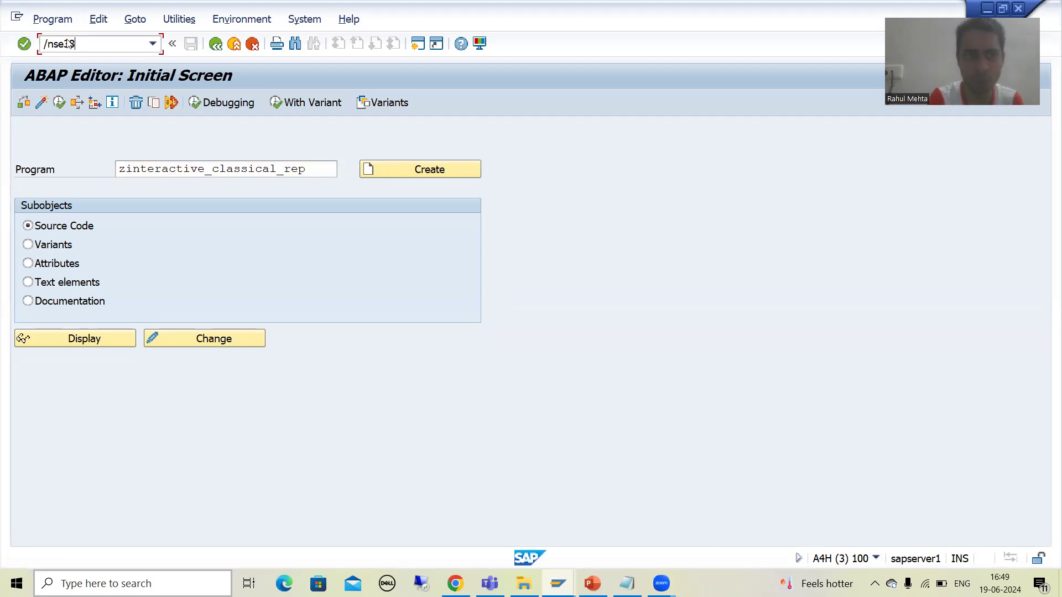
key("Return")
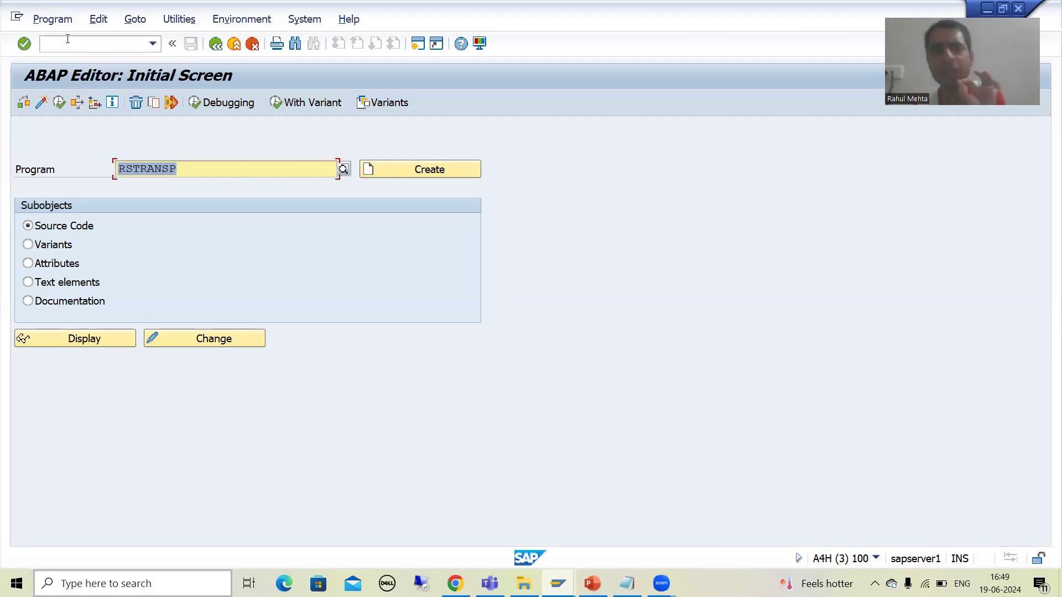
key("BackSpace")
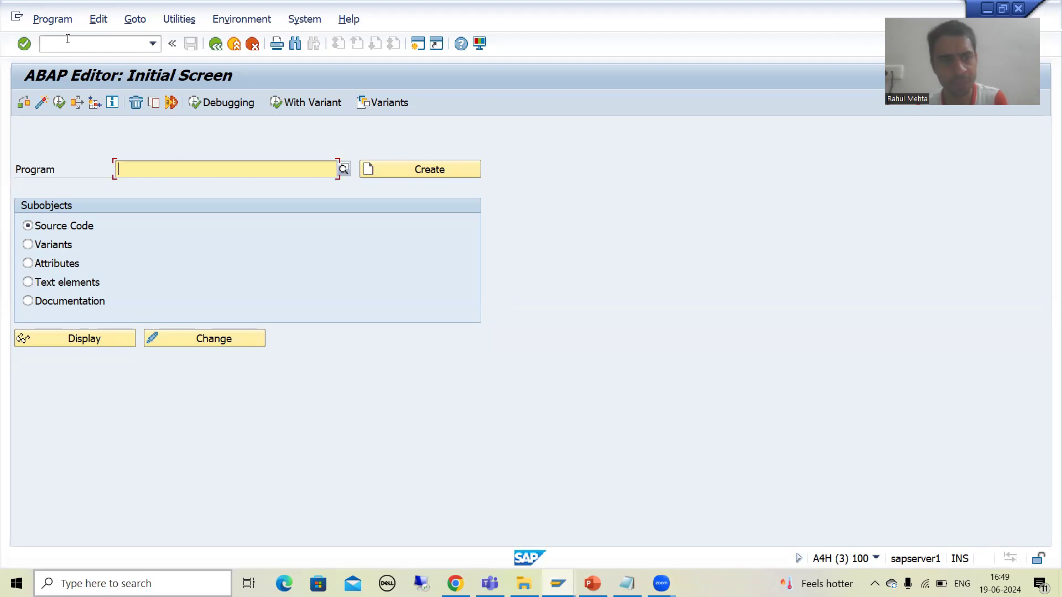
left_click(196, 186)
key("Return")
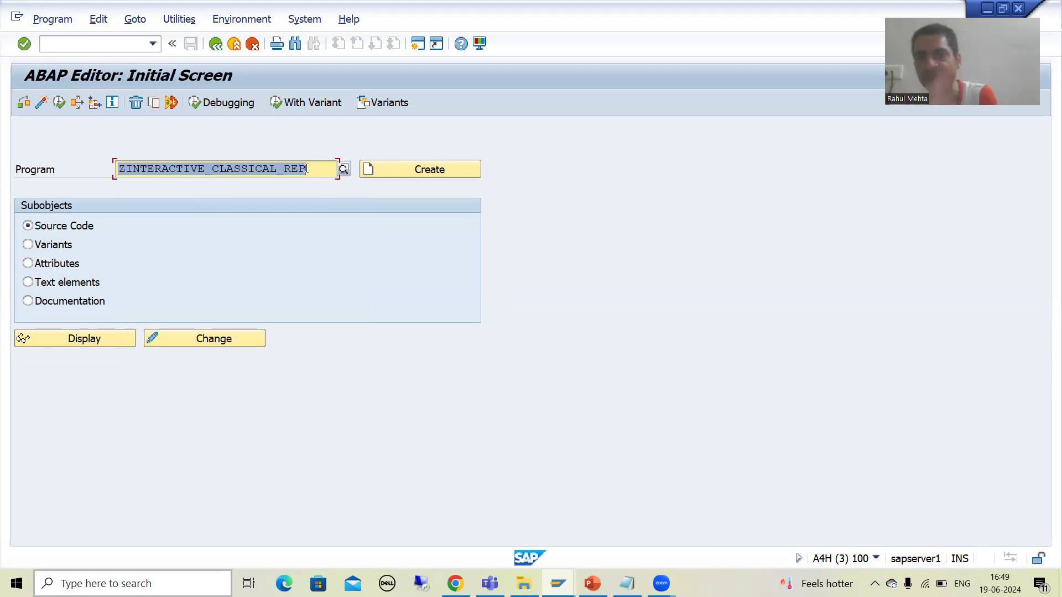
Open the variants screen of ZINTERACTIVE_CLASSICAL_REP and call its transport request function.
left_click(378, 105)
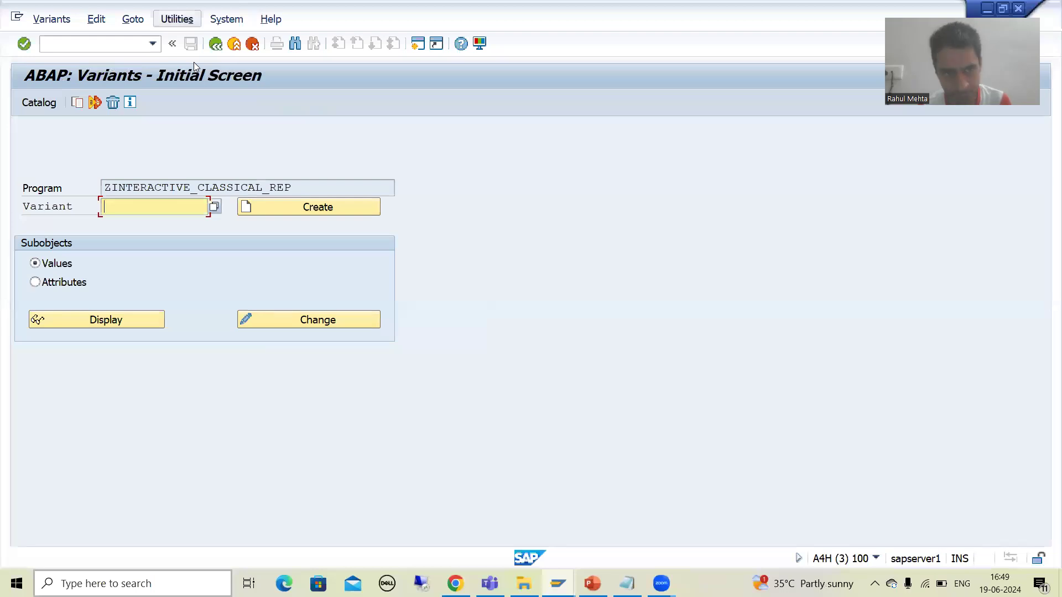
key("Down")
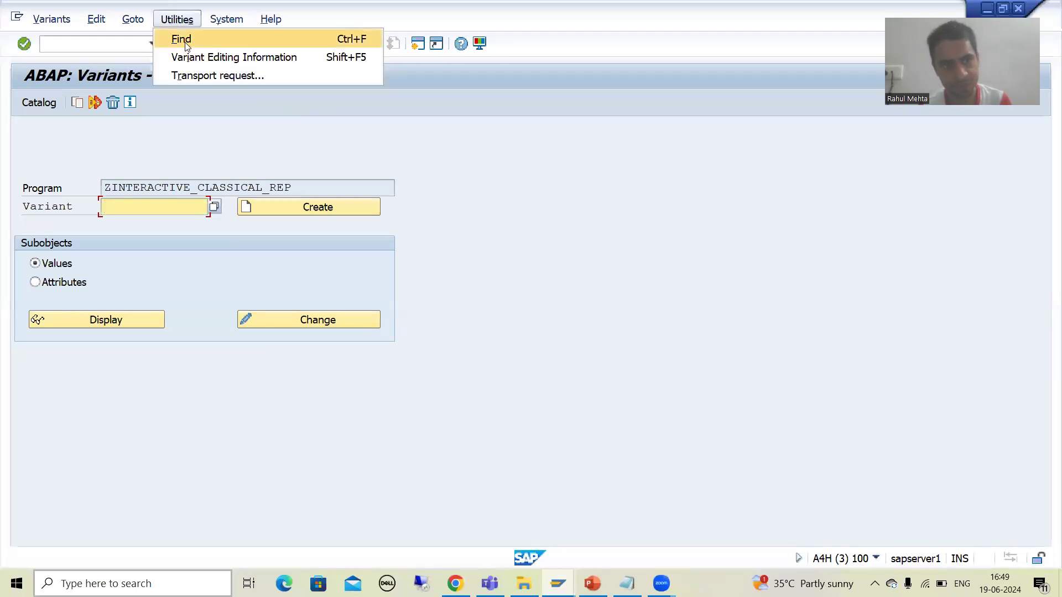
left_click(190, 76)
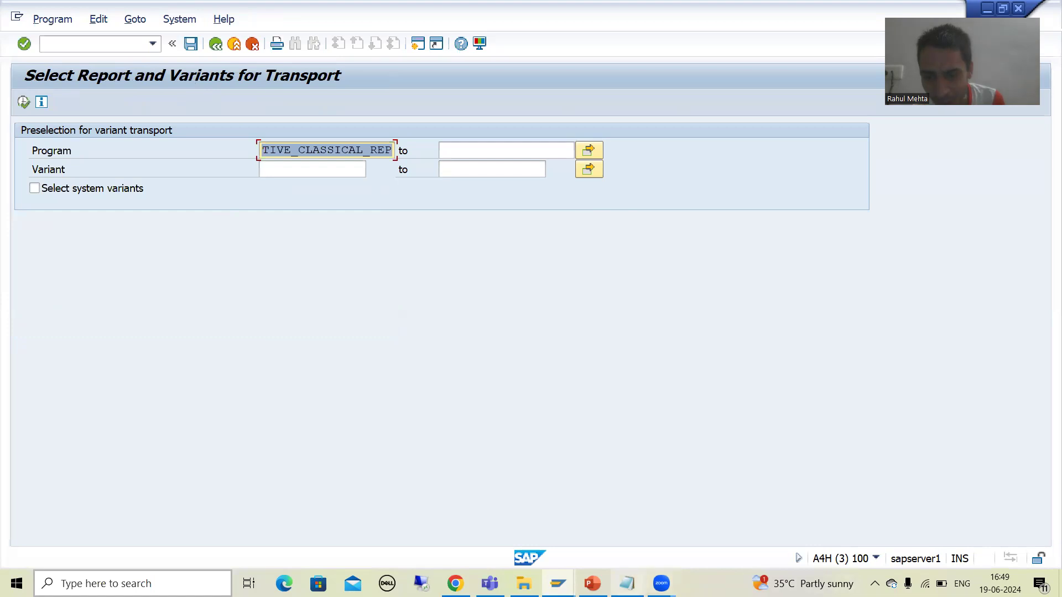
Compare the RSTRANSP step on PowerPoint slide 42 with the variant transport selection screen in SAP, ending in SAP.
left_click(592, 584)
left_click(105, 387)
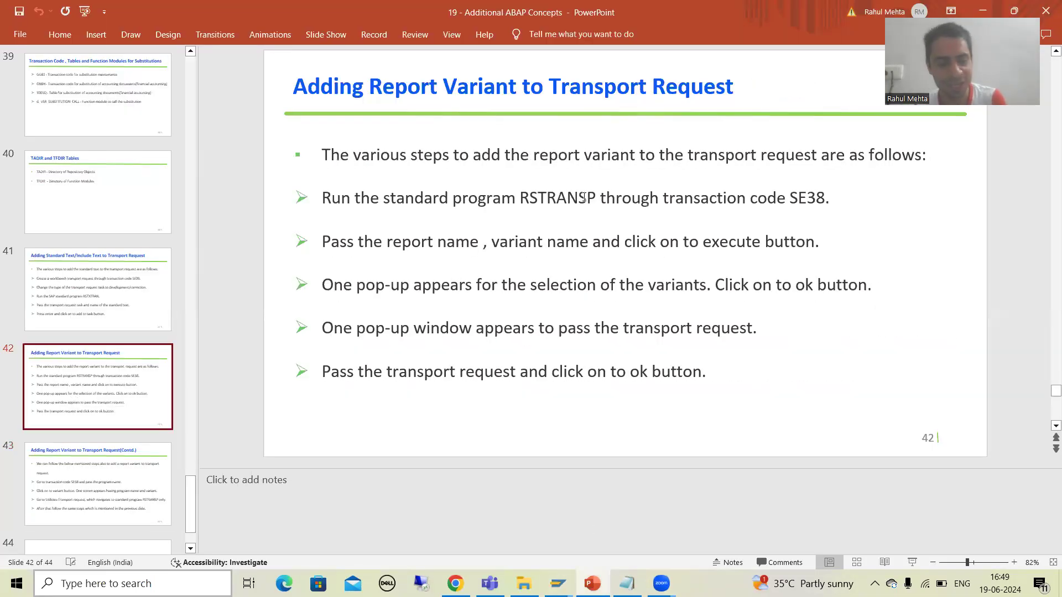
key("alt+Tab")
left_click(349, 149)
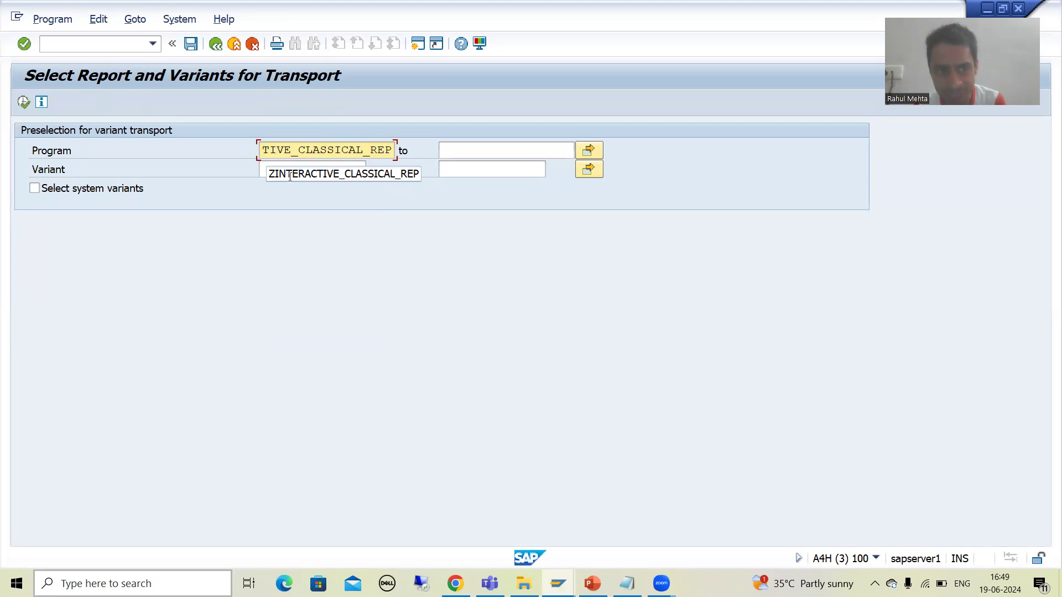
left_click(592, 583)
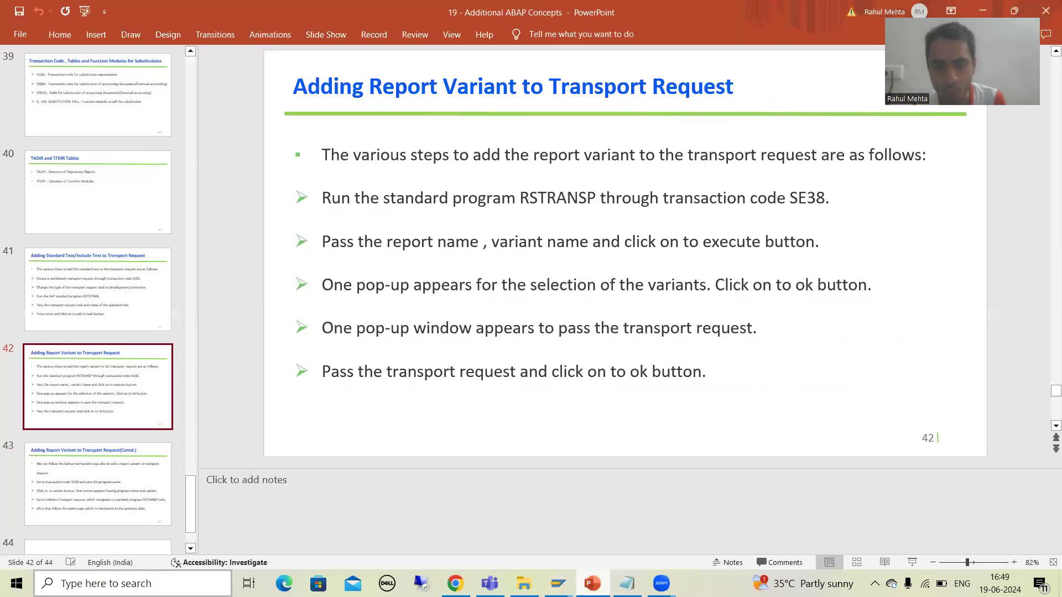
left_click(570, 194)
key("alt+Tab")
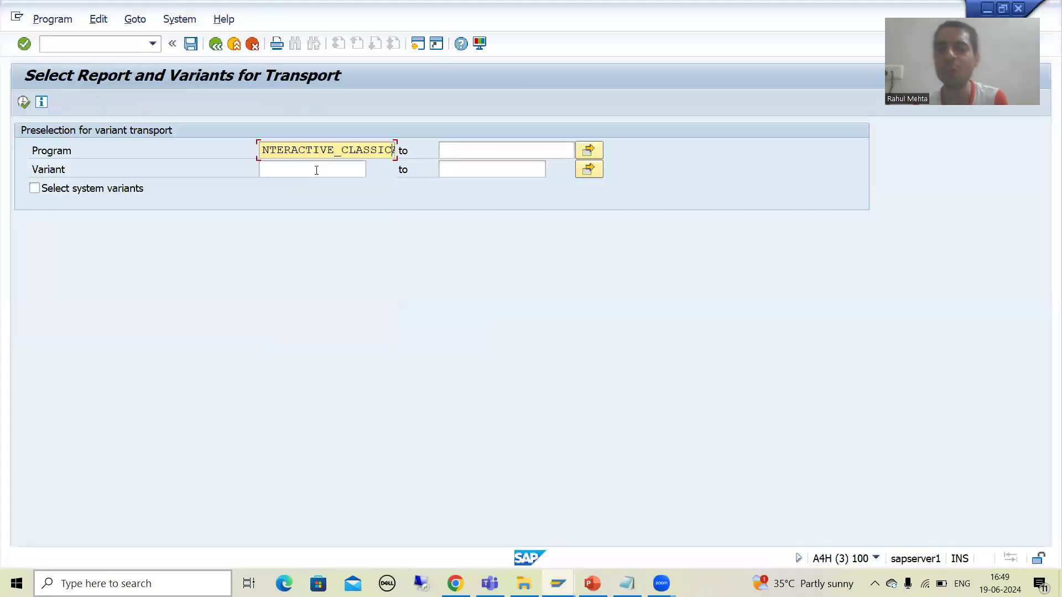
Go back from the variant transport selection to the ABAP Editor initial screen.
left_click(216, 43)
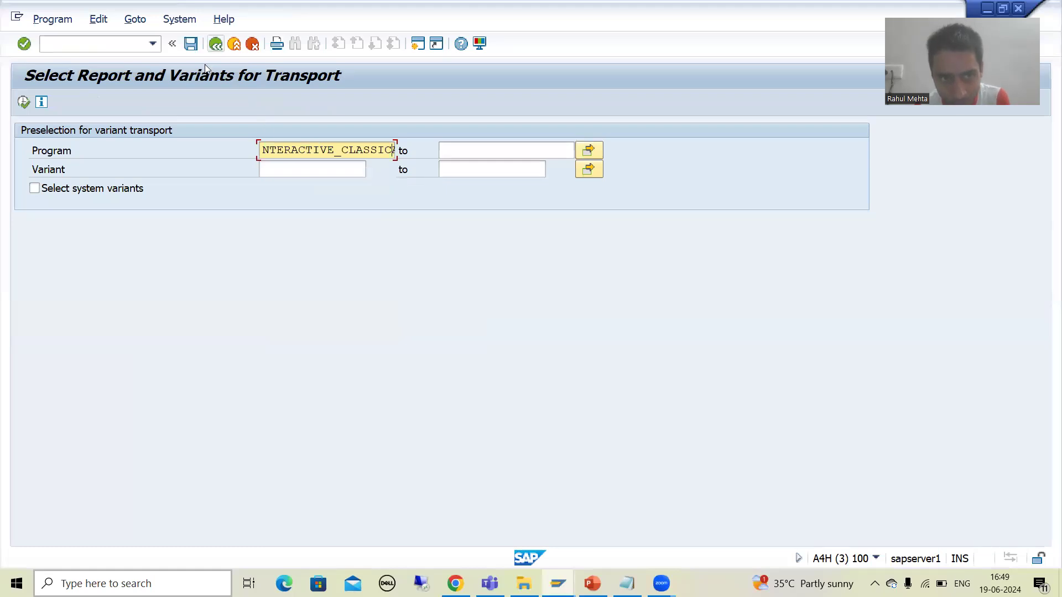
left_click(216, 43)
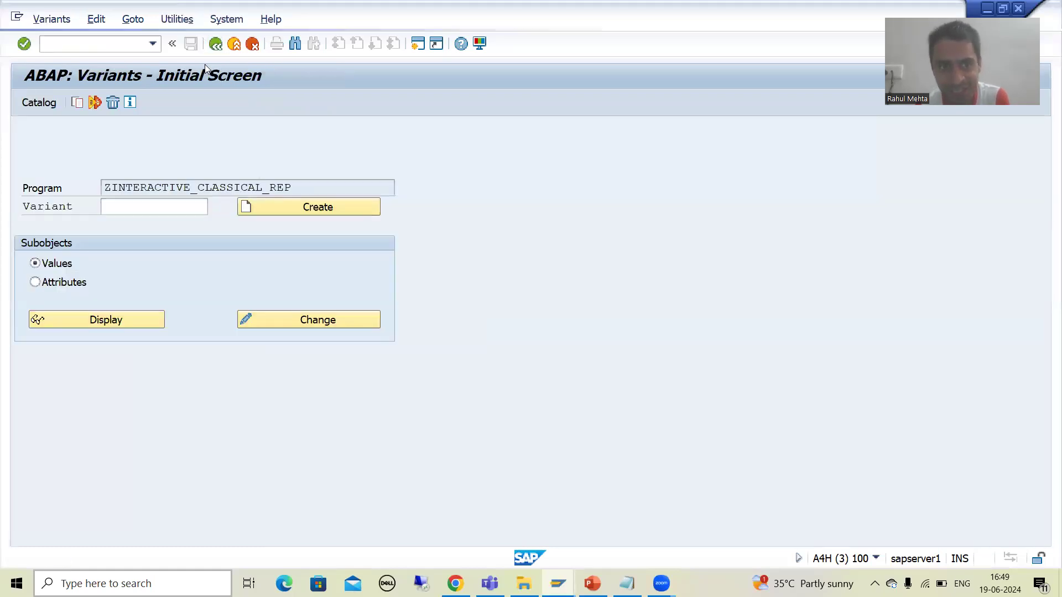
left_click(275, 175)
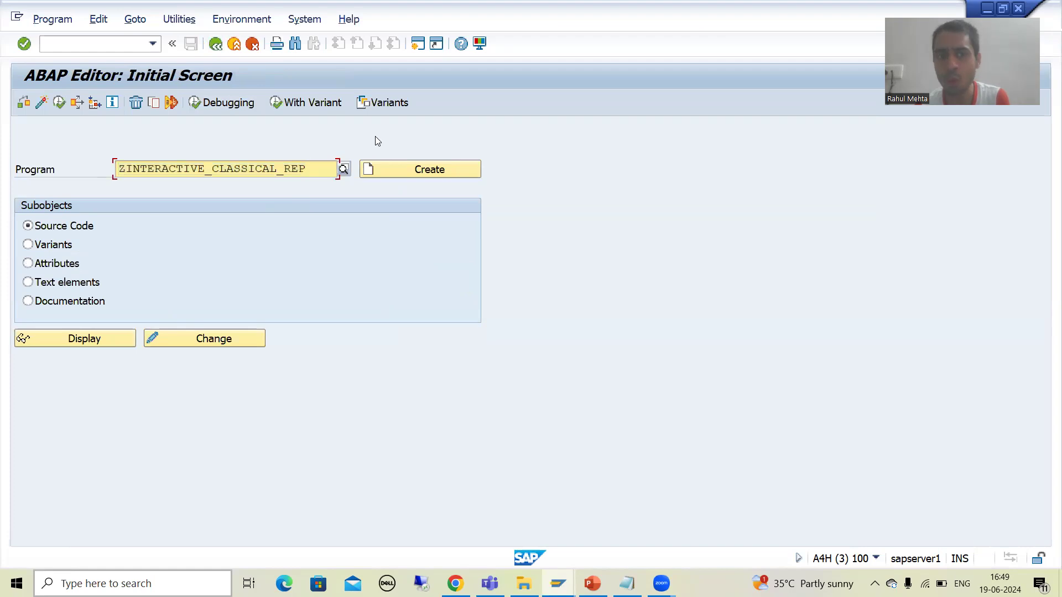
Reopen the variant transport selection from the report's variants screen, list the report's variants, and close the list without assigning them.
left_click(383, 103)
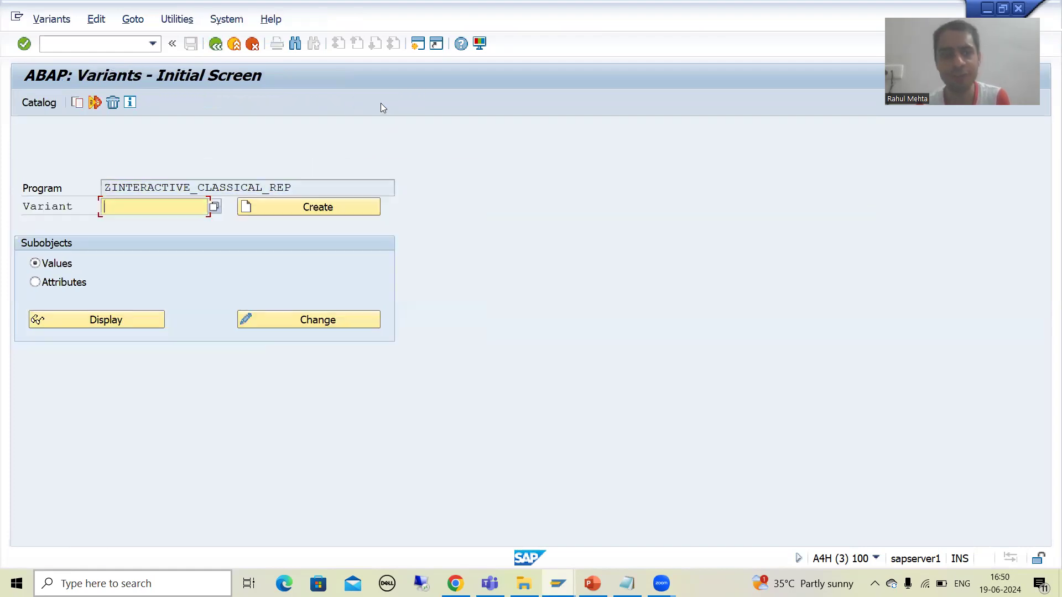
left_click(177, 18)
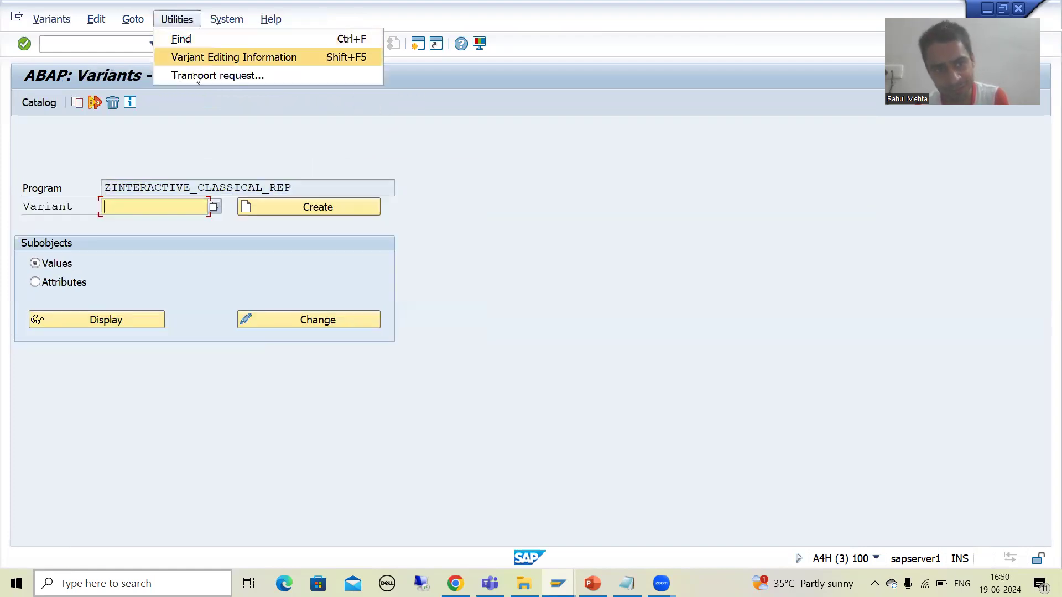
left_click(195, 78)
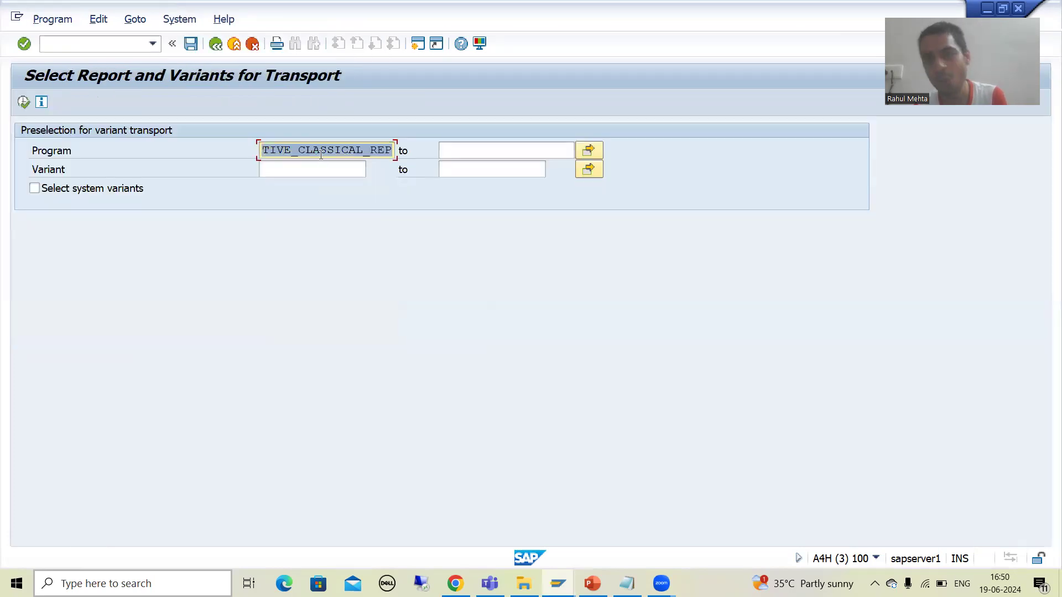
left_click(25, 102)
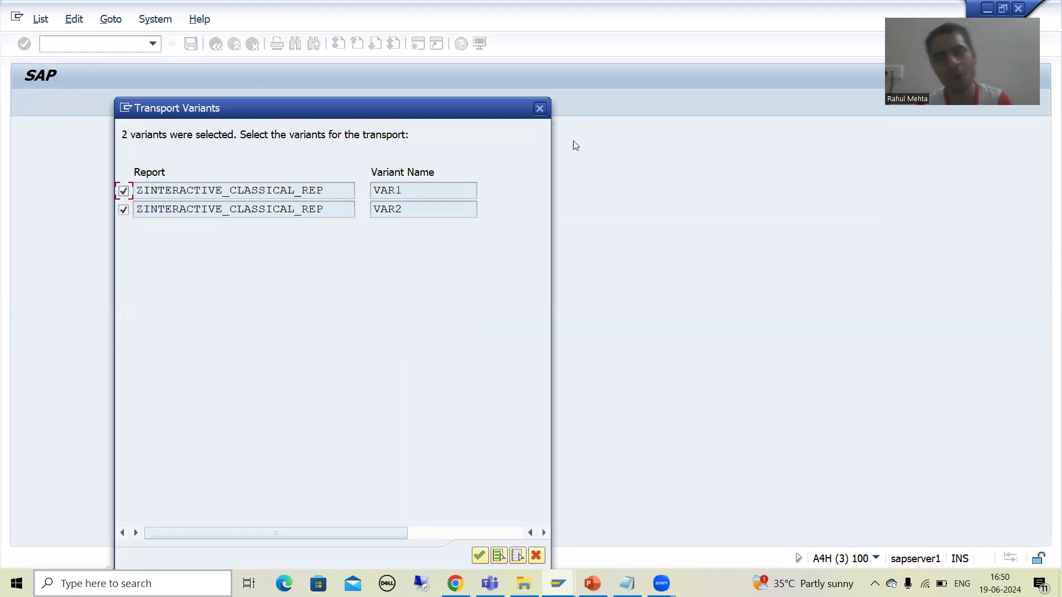
left_click(540, 108)
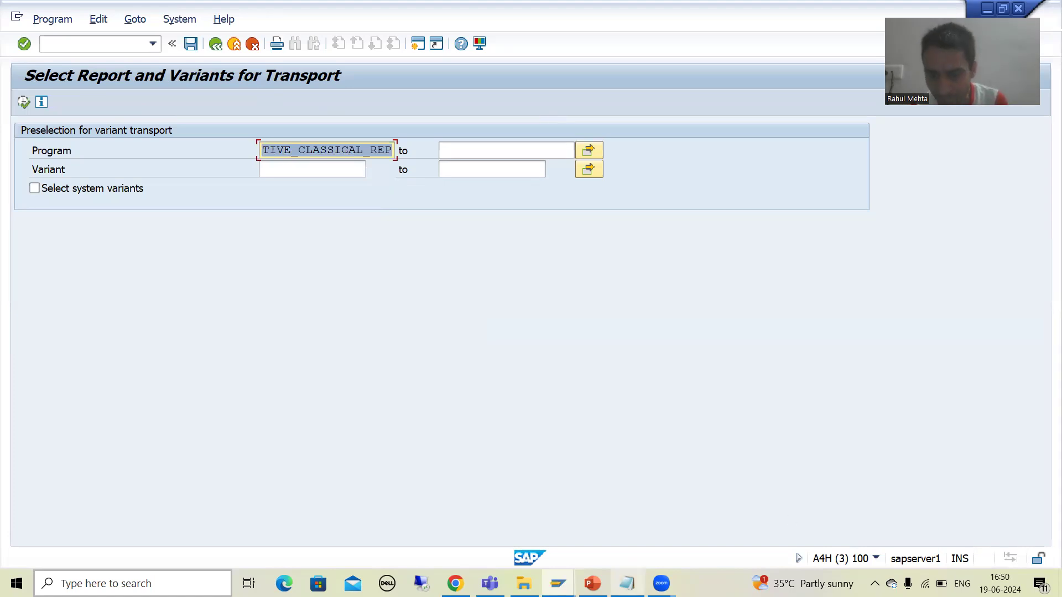
Switch to PowerPoint and open slide 43 to review the alternative procedure starting from SE38.
left_click(592, 583)
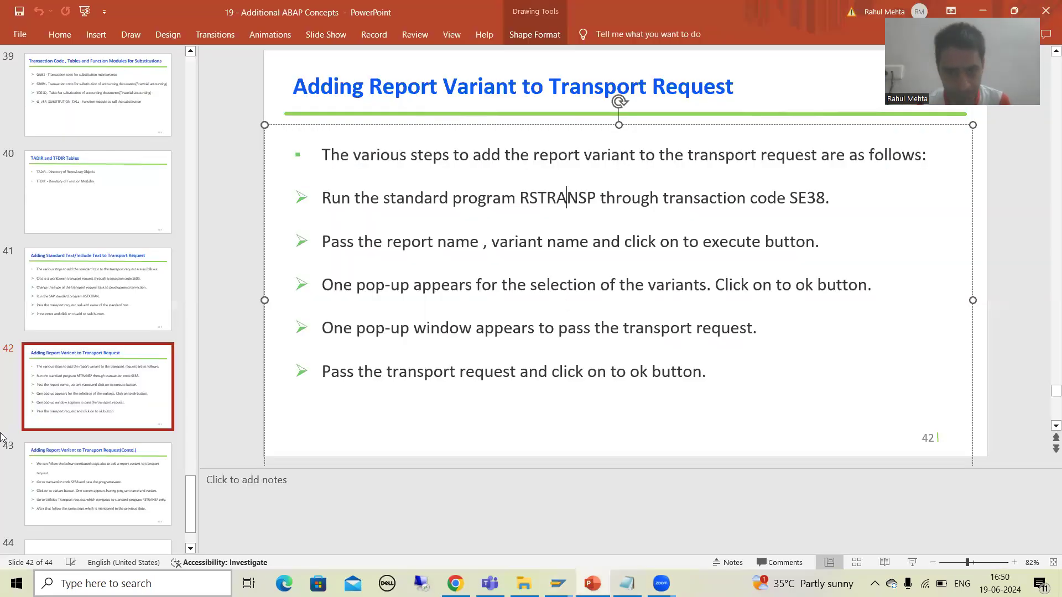
left_click(84, 484)
left_click(520, 247)
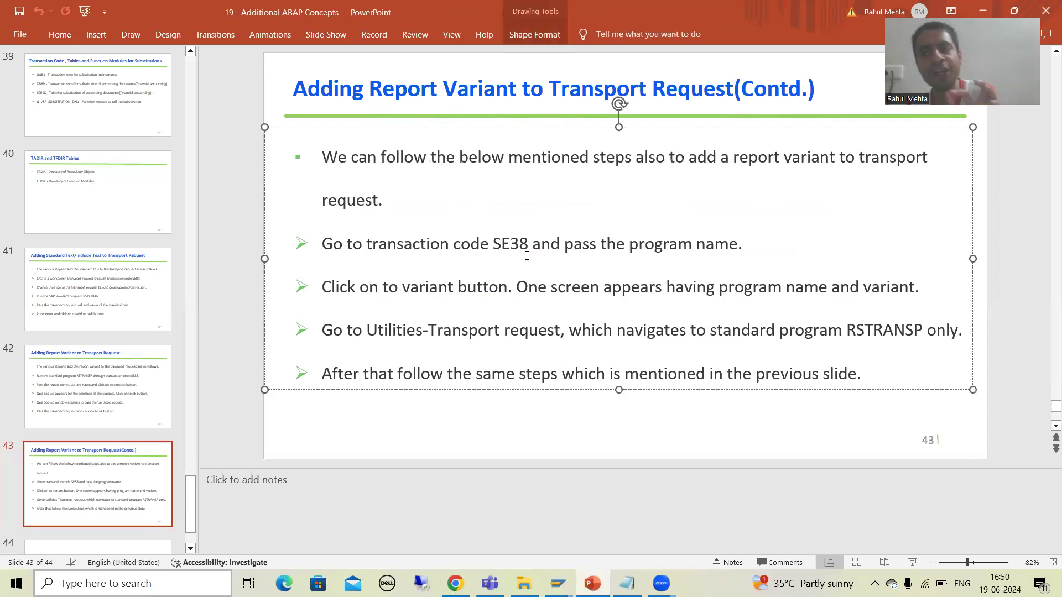